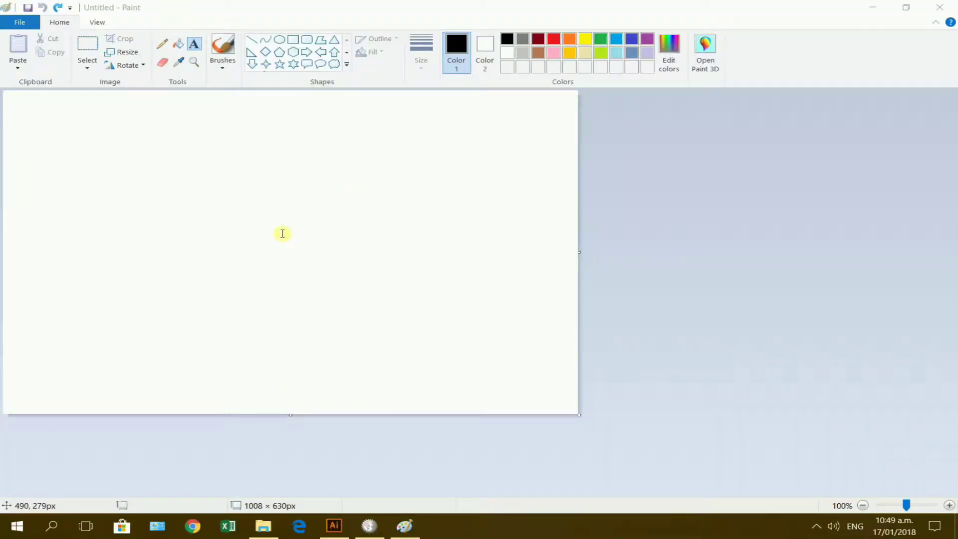
# - Add 'Robot' as larger black Calibri text on the left of the Paint canvas
pyautogui.moveTo(373, 534)
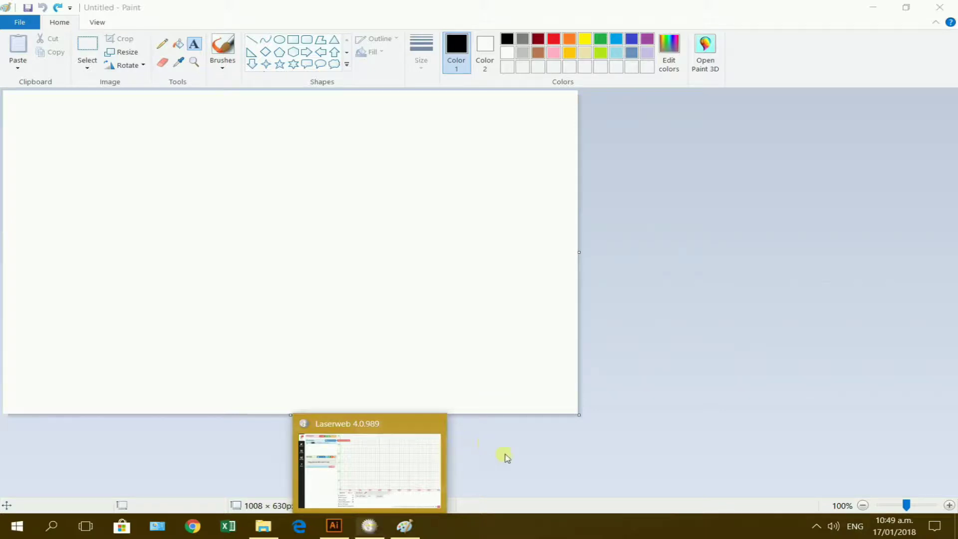
pyautogui.moveTo(342, 536)
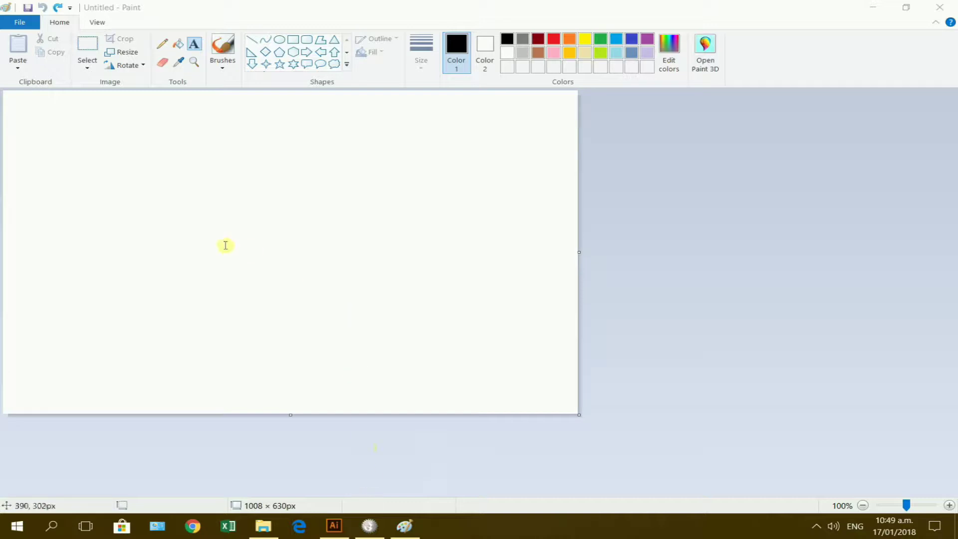
pyautogui.moveTo(156, 196); pyautogui.dragTo(398, 286)
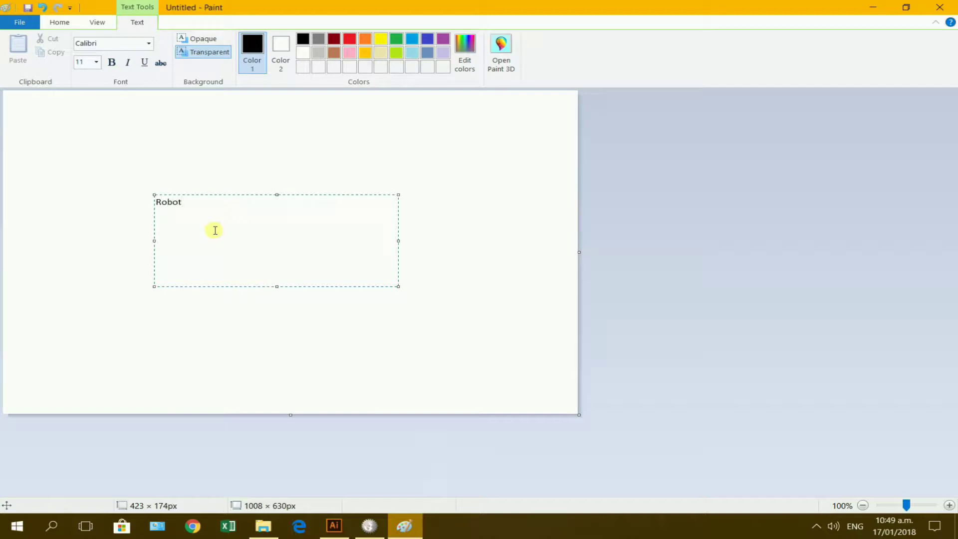
pyautogui.doubleClick(189, 202)
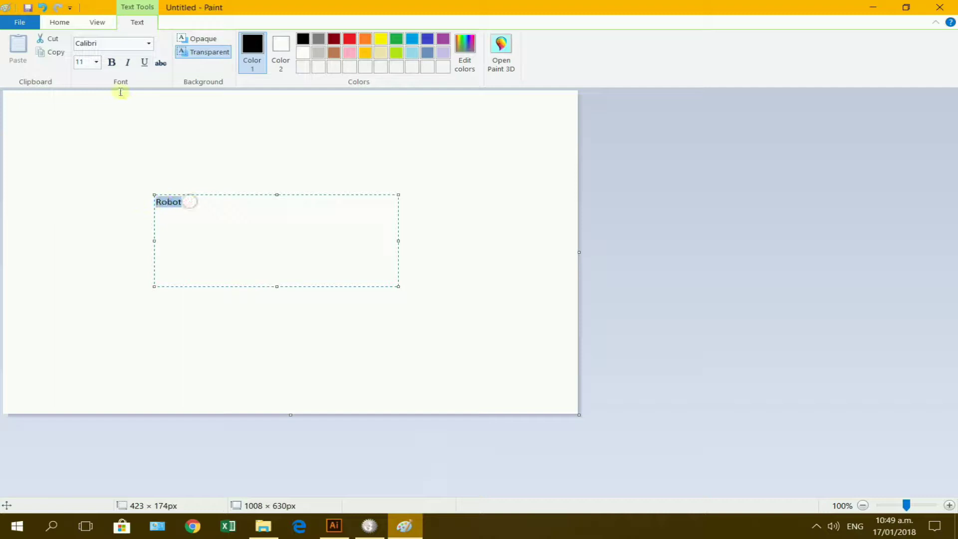
pyautogui.click(96, 62)
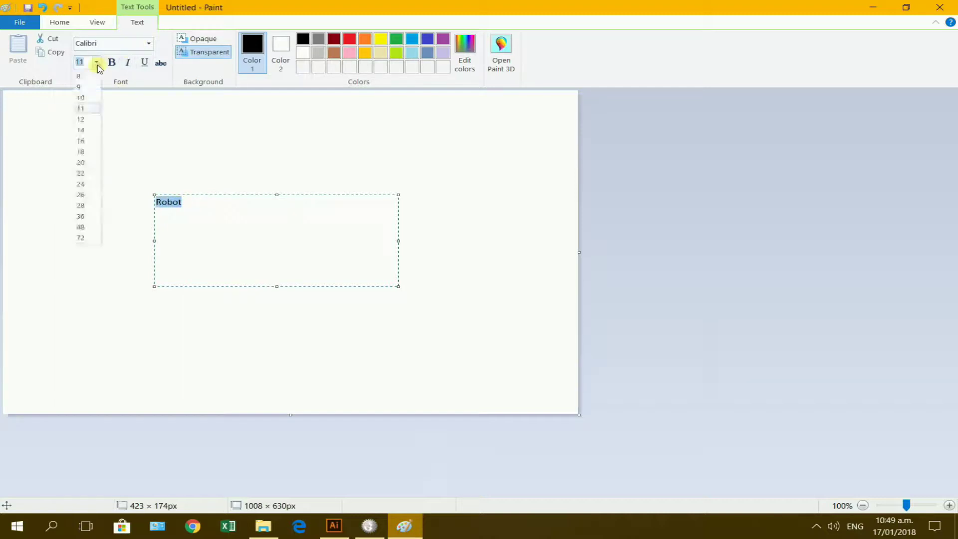
pyautogui.click(82, 216)
pyautogui.click(476, 263)
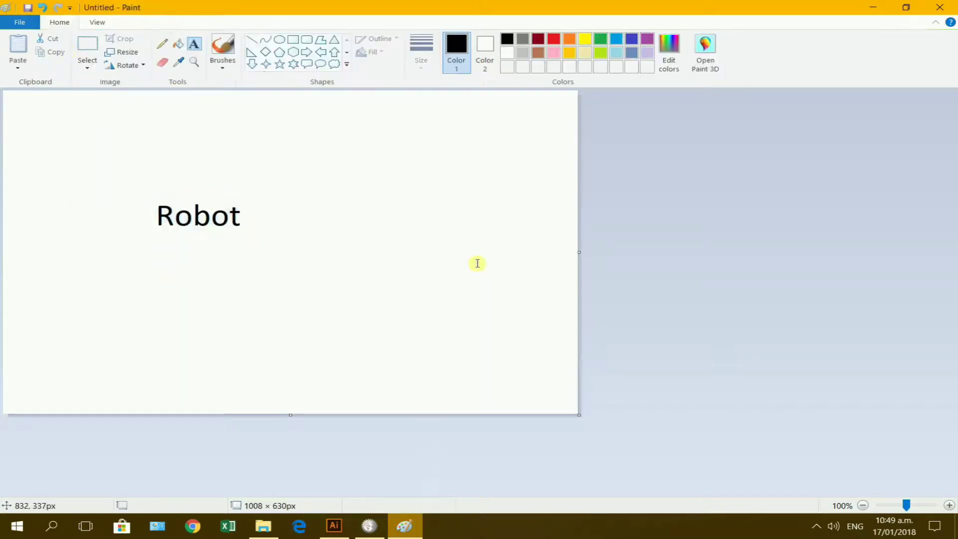
# - Save the Paint picture as JPEG robot.jpg in base images, then minimize Paint
pyautogui.click(19, 22)
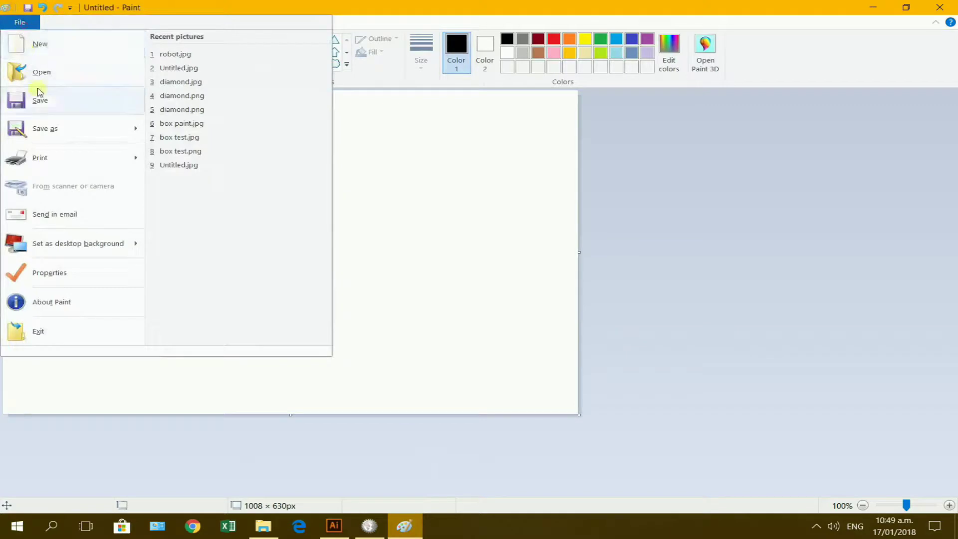
pyautogui.click(47, 134)
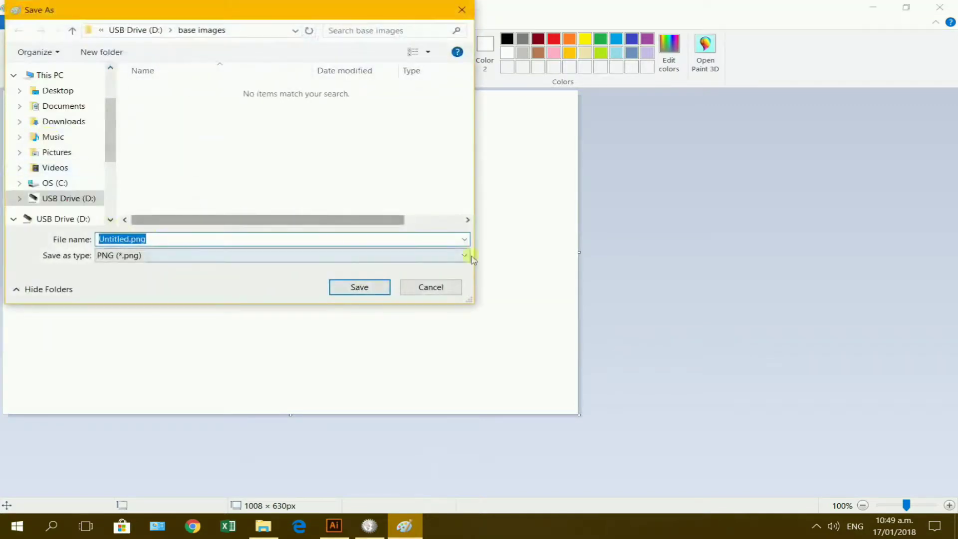
pyautogui.click(465, 255)
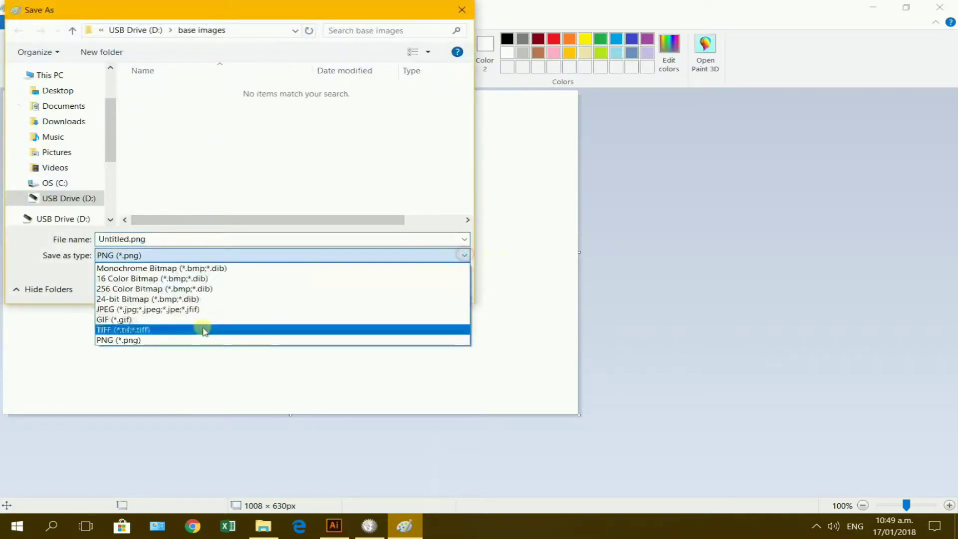
pyautogui.click(105, 309)
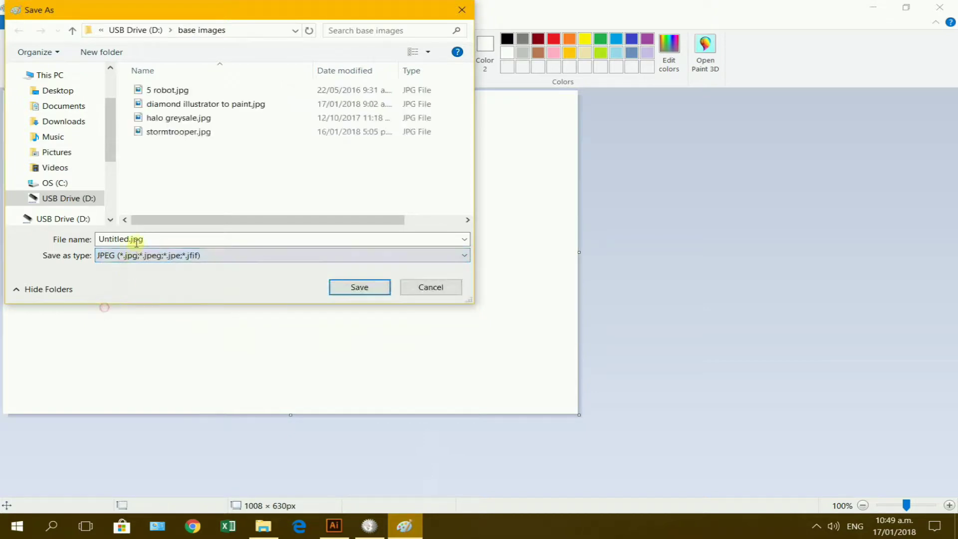
pyautogui.doubleClick(161, 240)
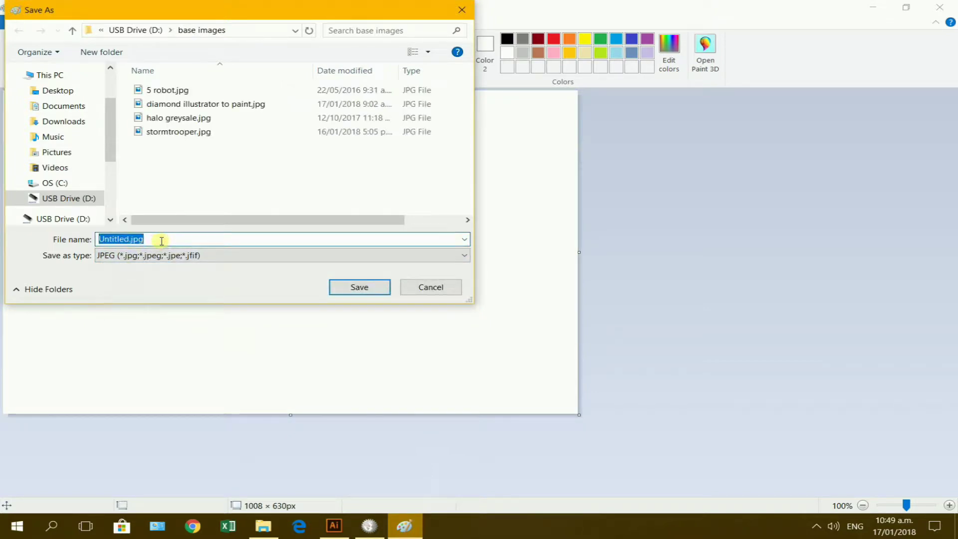
pyautogui.write('robot')
pyautogui.click(362, 286)
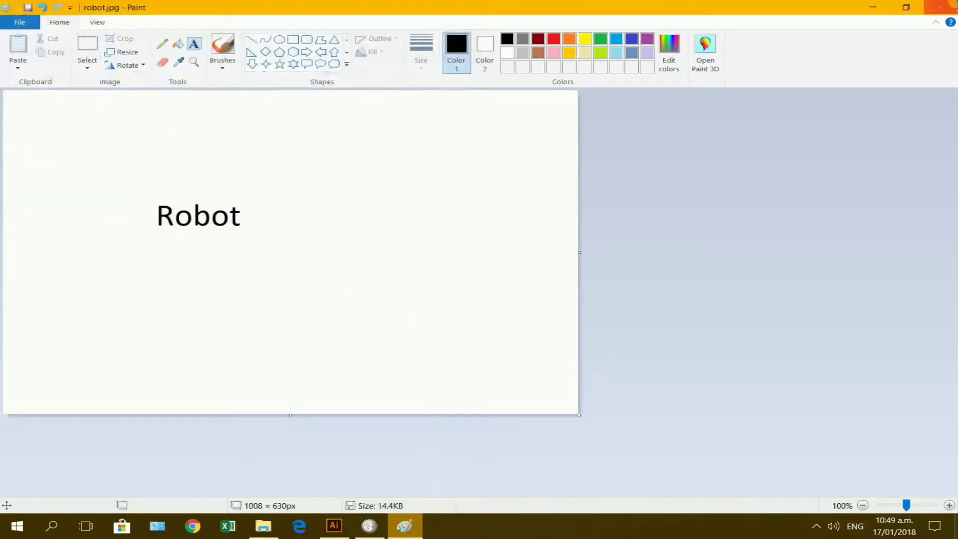
pyautogui.click(940, 7)
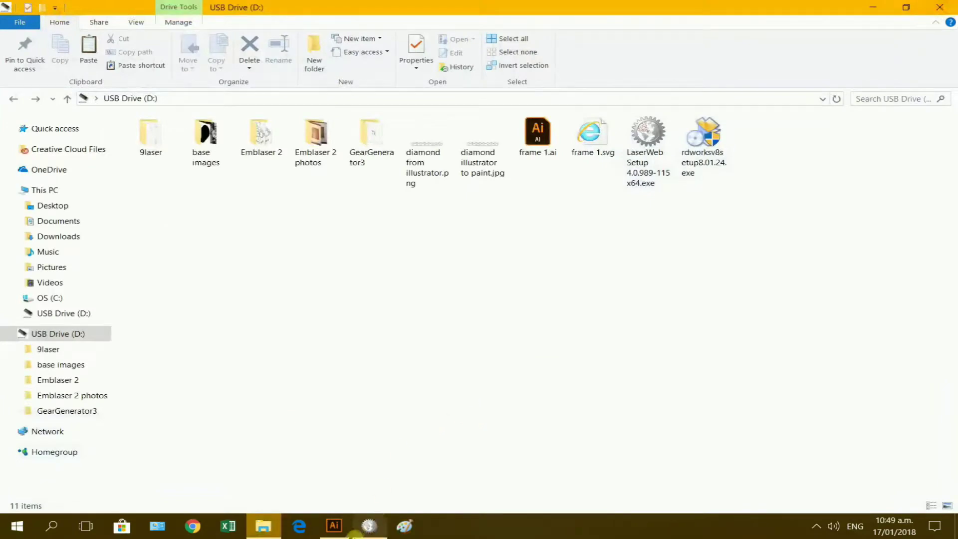
# - Add diamond illustrator to paint.jpg from USB Drive (D:) as a LaserWeb document
pyautogui.click(369, 526)
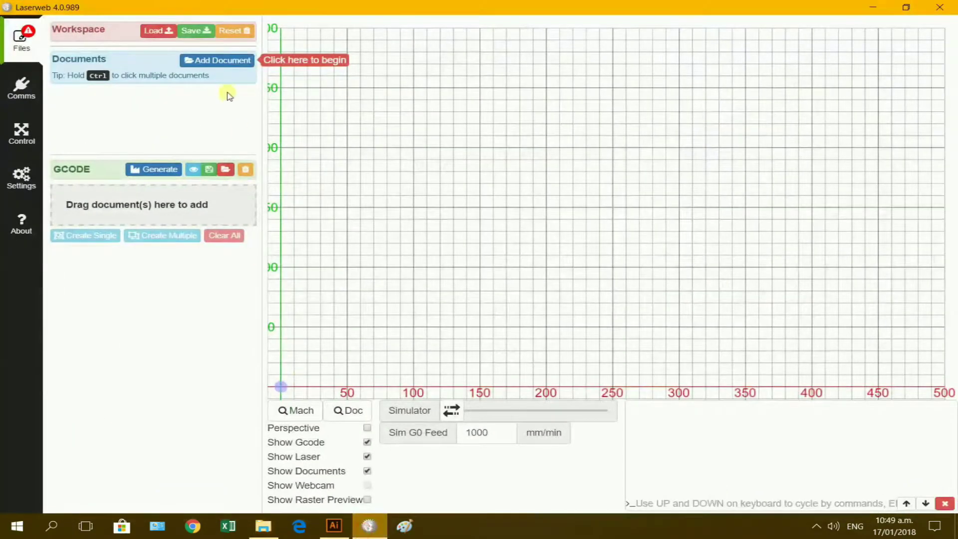
pyautogui.click(224, 60)
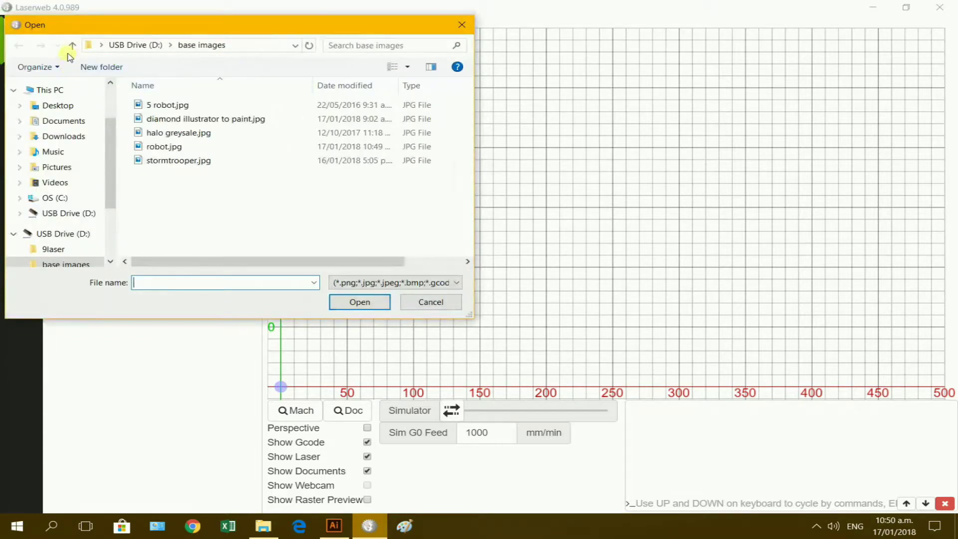
pyautogui.click(73, 47)
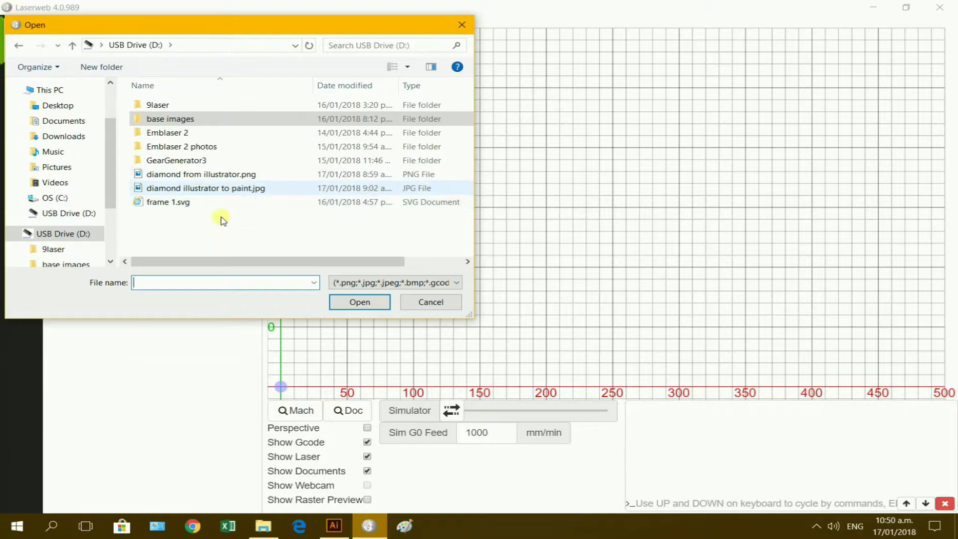
pyautogui.click(206, 189)
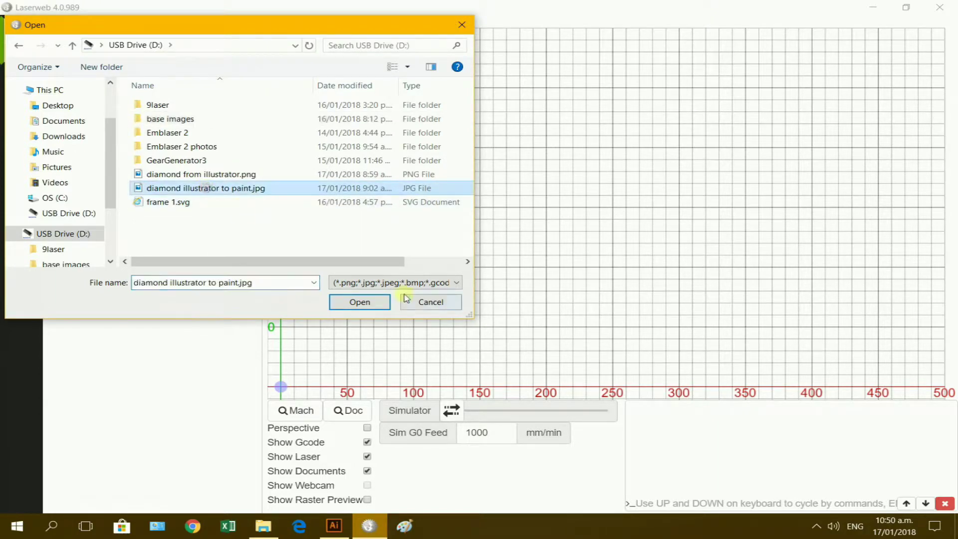
pyautogui.click(362, 303)
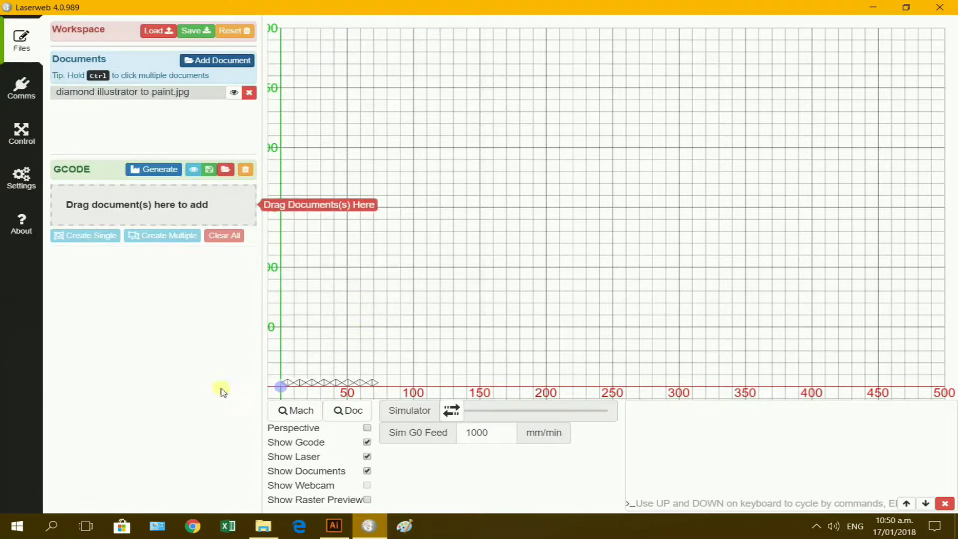
# - Add diamond from illustrator.png, then delete both diamond documents from the list
pyautogui.click(233, 61)
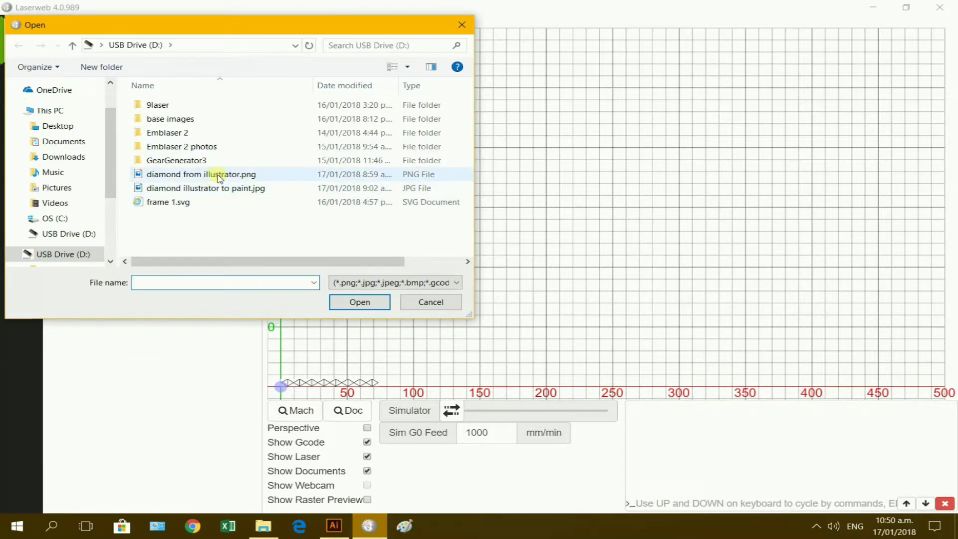
pyautogui.click(219, 176)
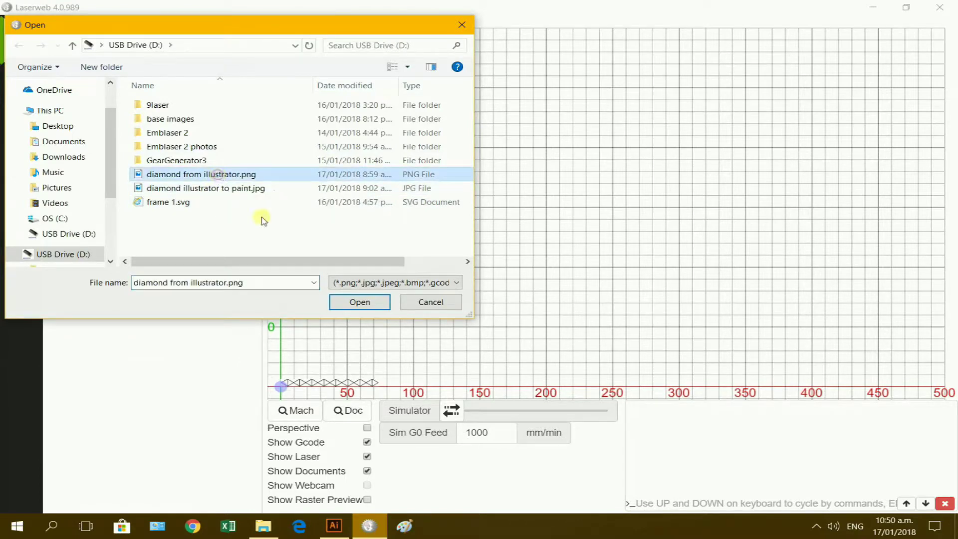
pyautogui.click(372, 307)
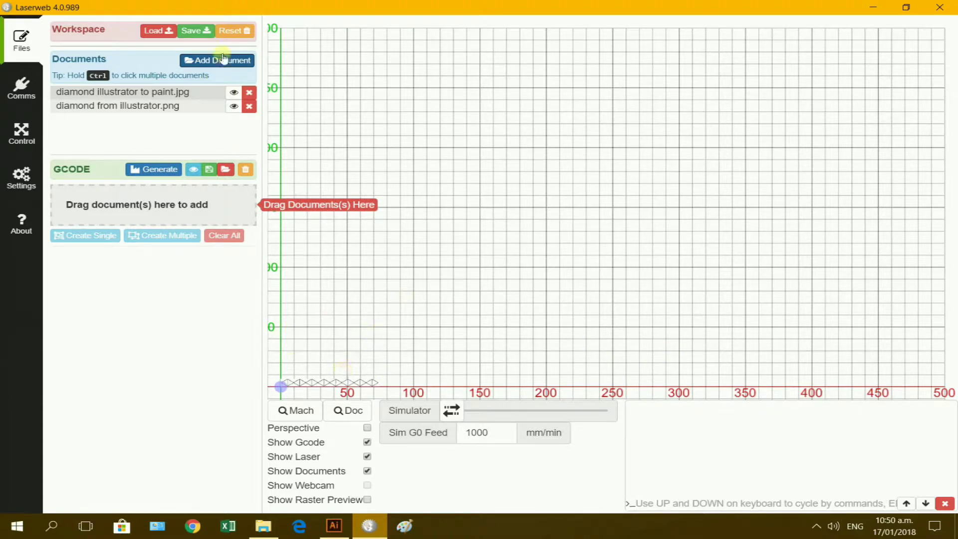
pyautogui.click(249, 93)
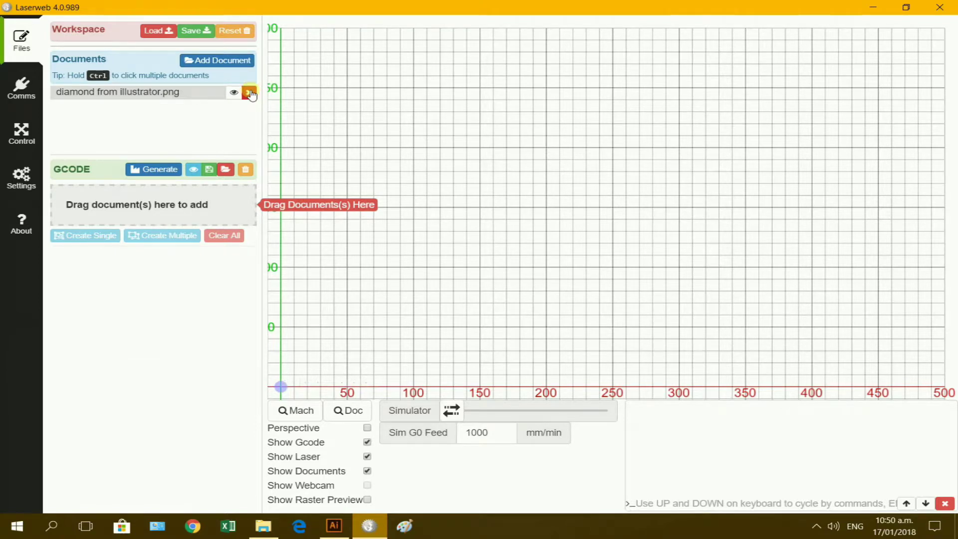
pyautogui.click(250, 94)
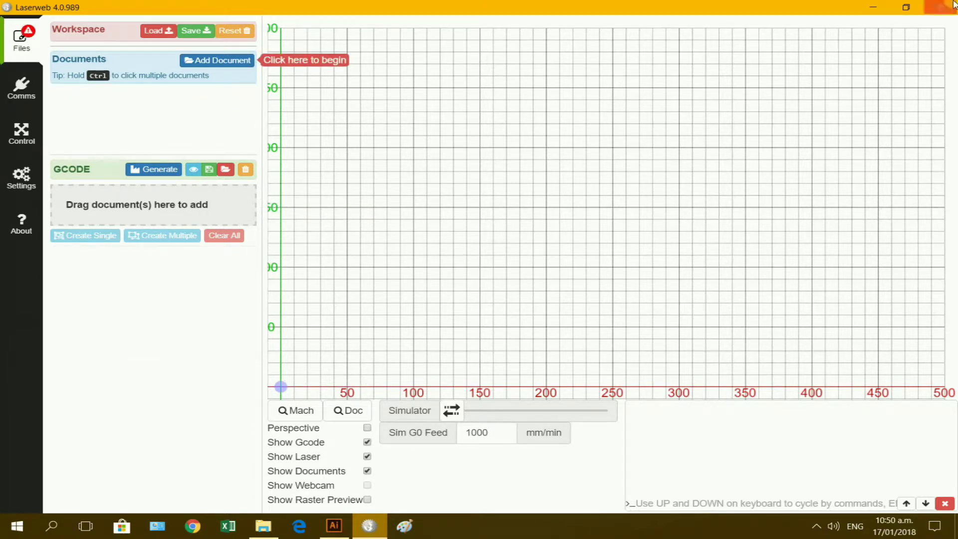
# - Close LaserWeb and create a new A4 297 × 210 mm document in Illustrator
pyautogui.click(937, 8)
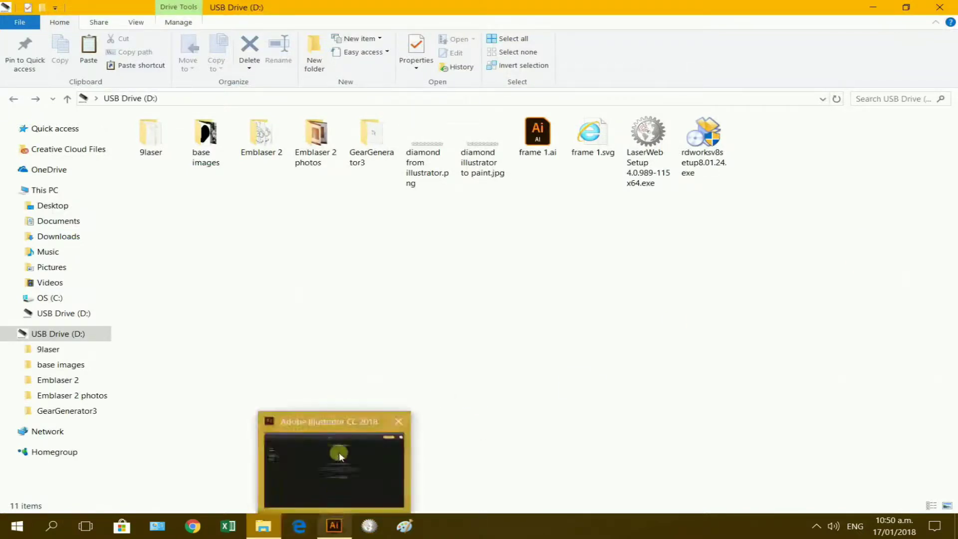
pyautogui.click(334, 529)
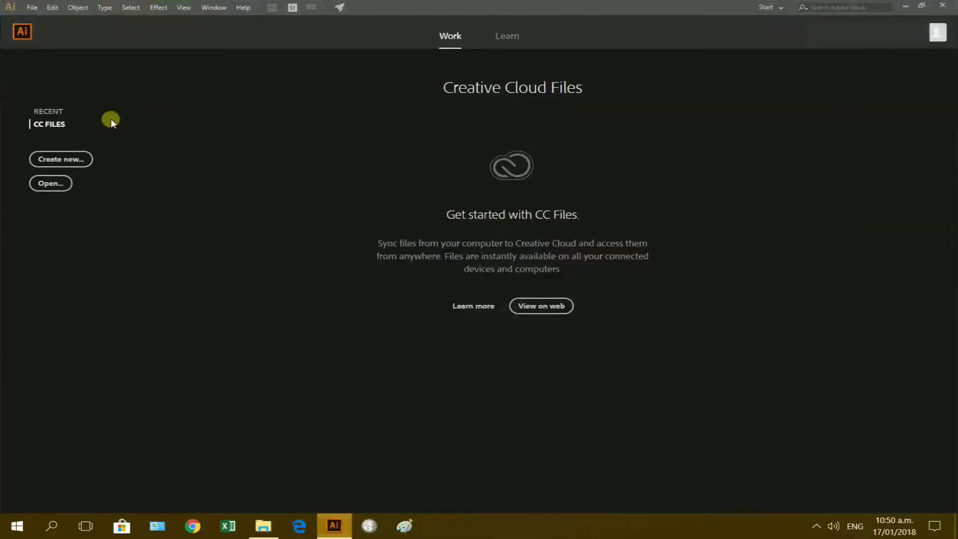
pyautogui.click(89, 158)
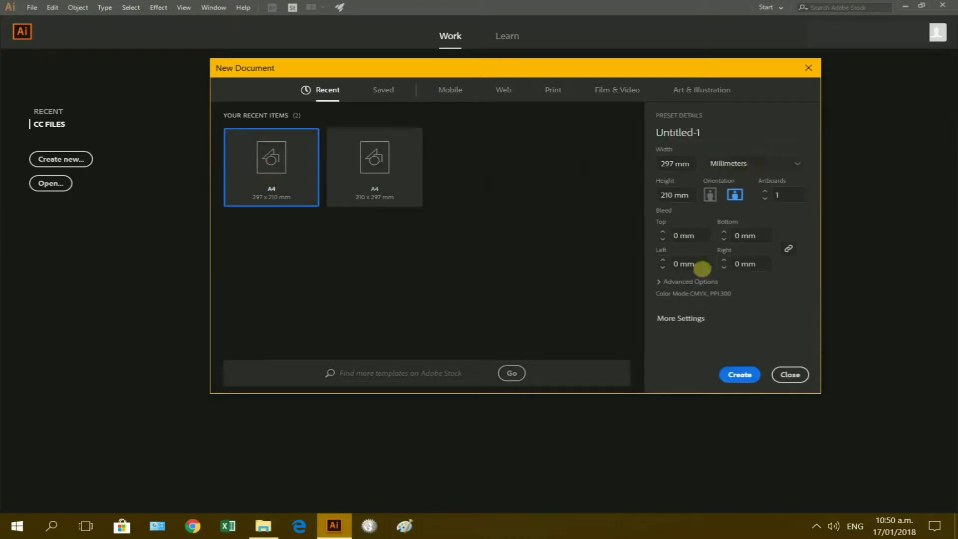
pyautogui.click(734, 378)
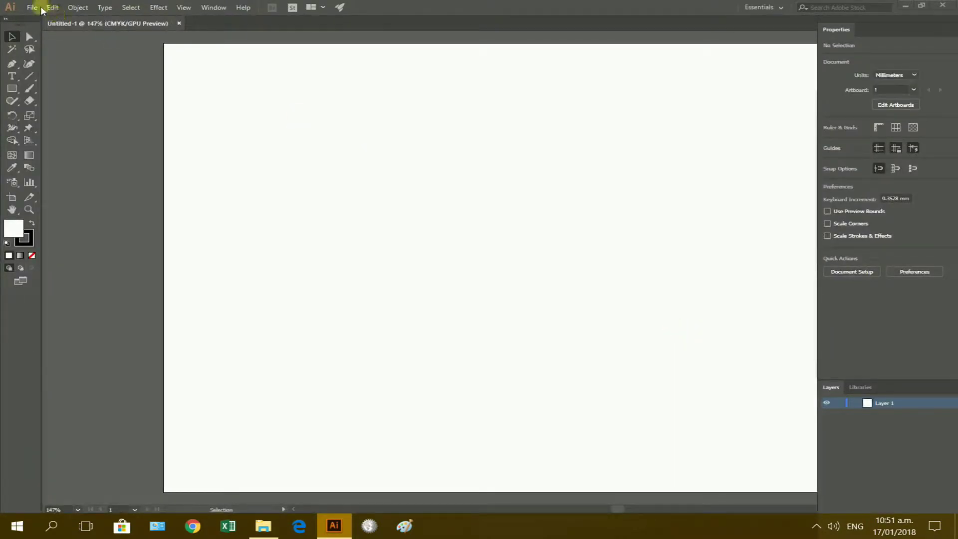
# - Open 5 robot.jpg from the base images folder in Illustrator
pyautogui.click(32, 8)
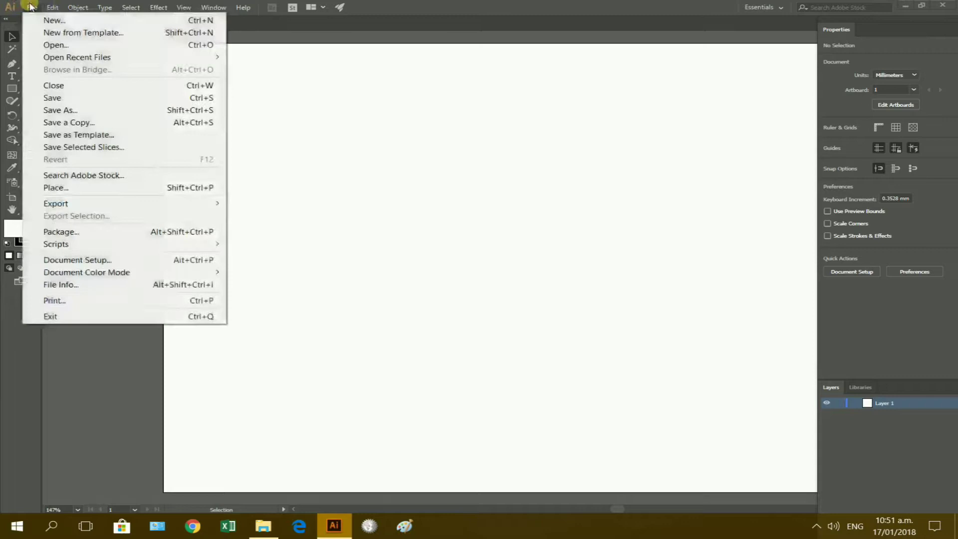
pyautogui.click(59, 46)
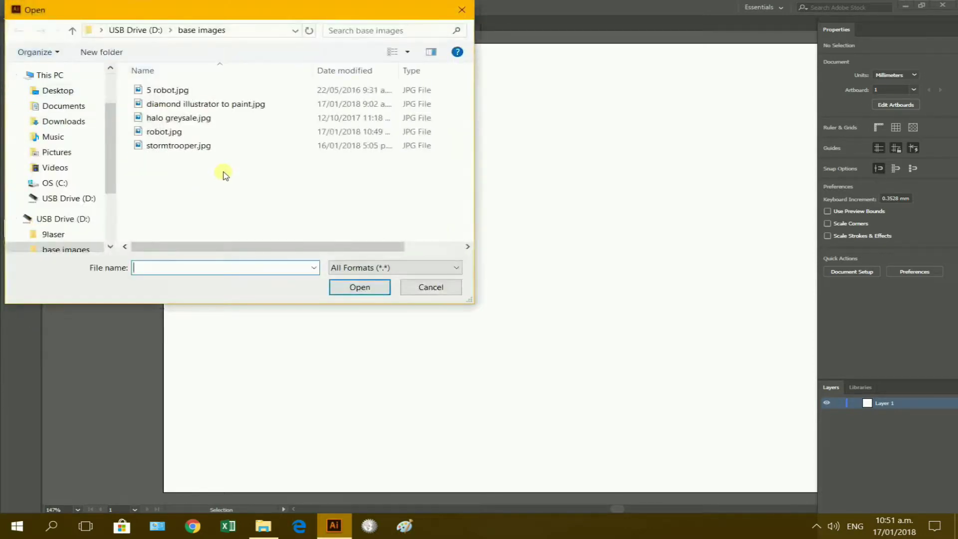
pyautogui.click(164, 90)
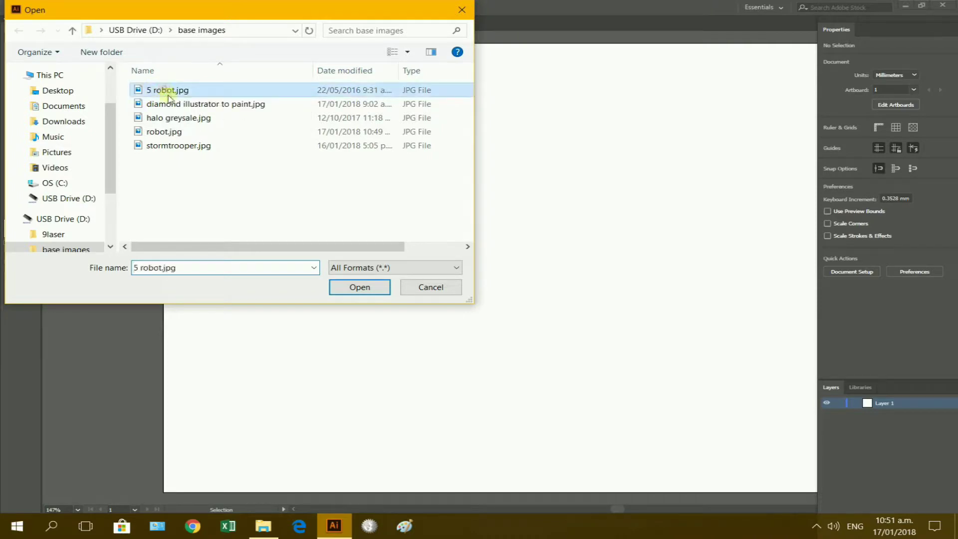
pyautogui.click(357, 289)
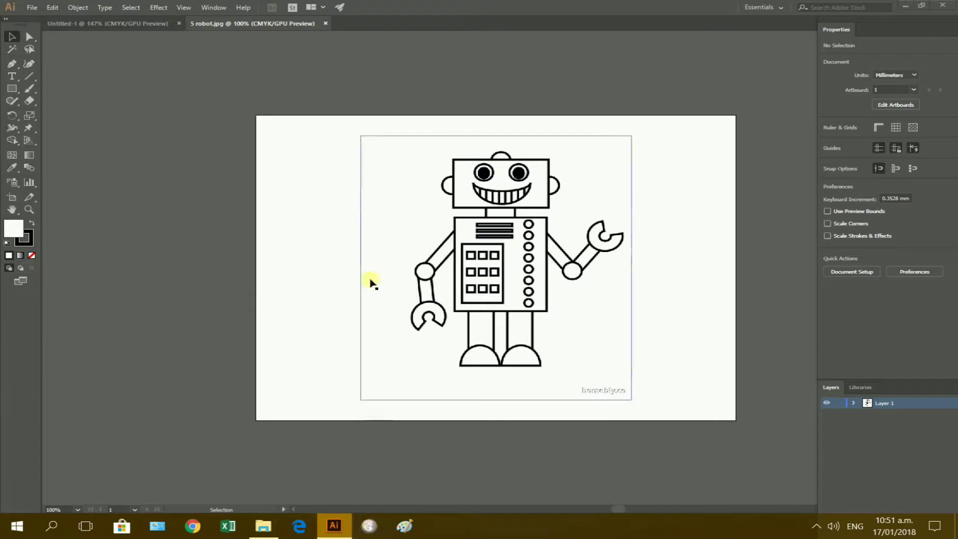
# - Image Trace the robot picture, expand it, and ungroup the traced paths
pyautogui.click(486, 231)
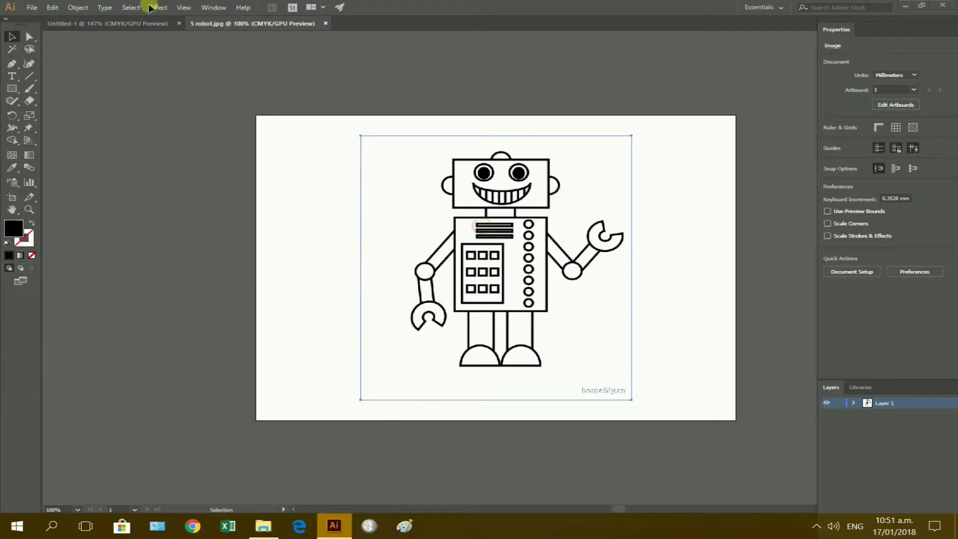
pyautogui.click(77, 8)
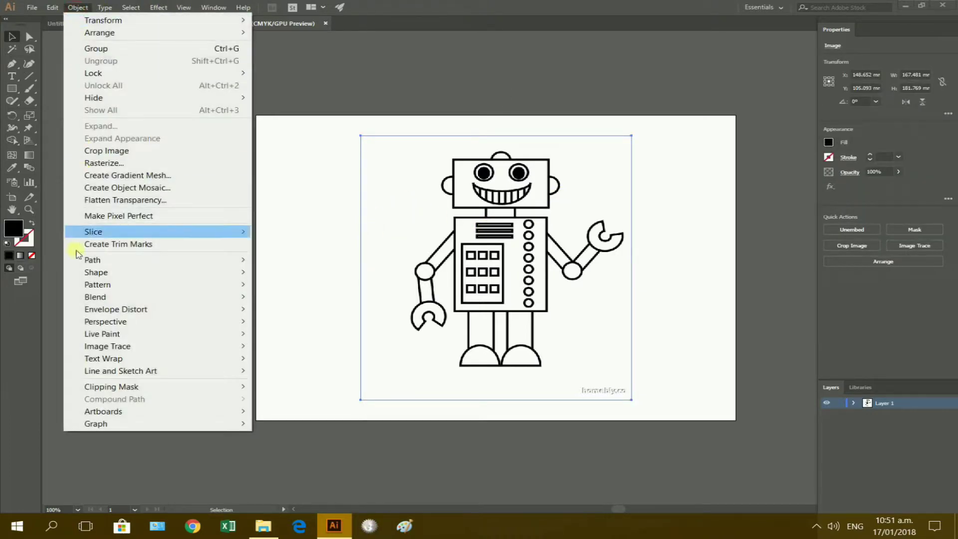
pyautogui.moveTo(110, 349)
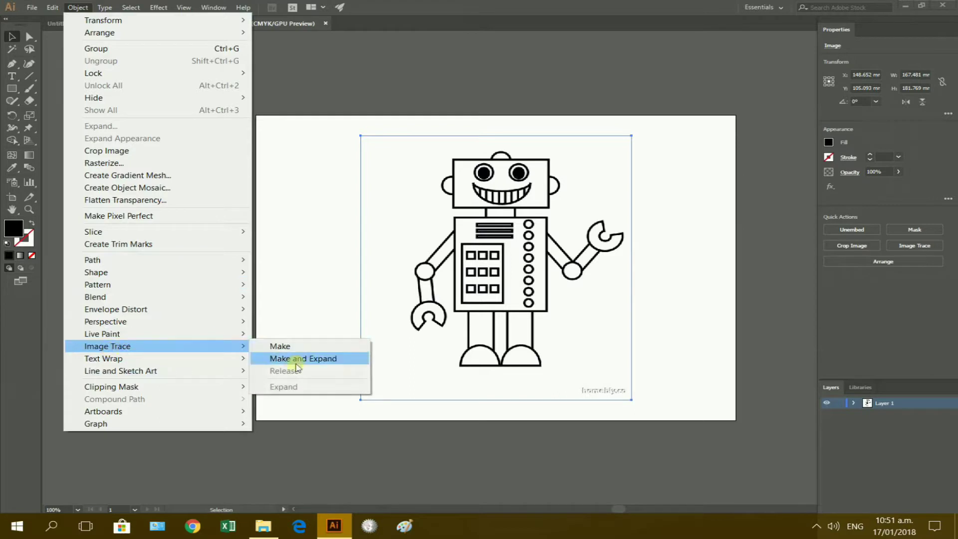
pyautogui.click(300, 359)
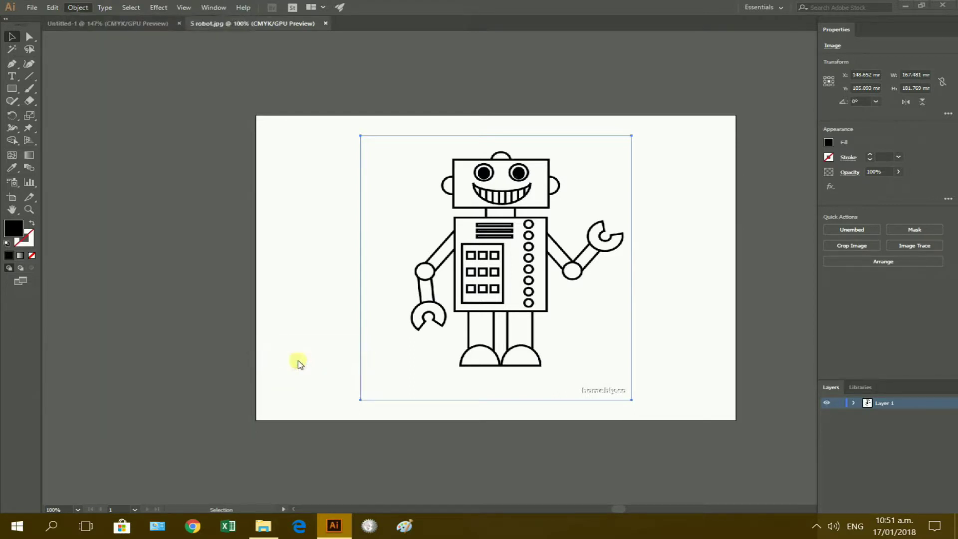
pyautogui.rightClick(517, 294)
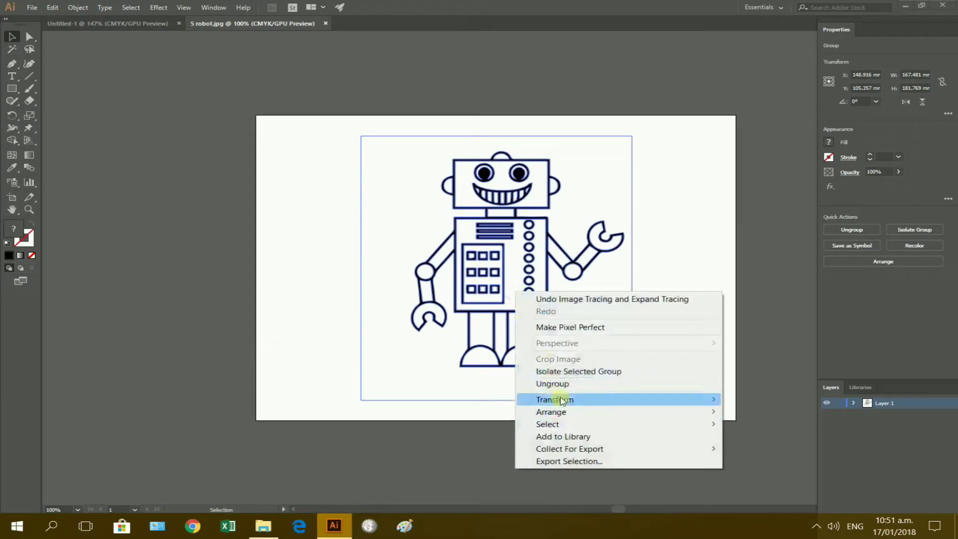
pyautogui.click(562, 383)
# - Select all white-filled shapes via Same Fill Color and cut them away
pyautogui.click(699, 342)
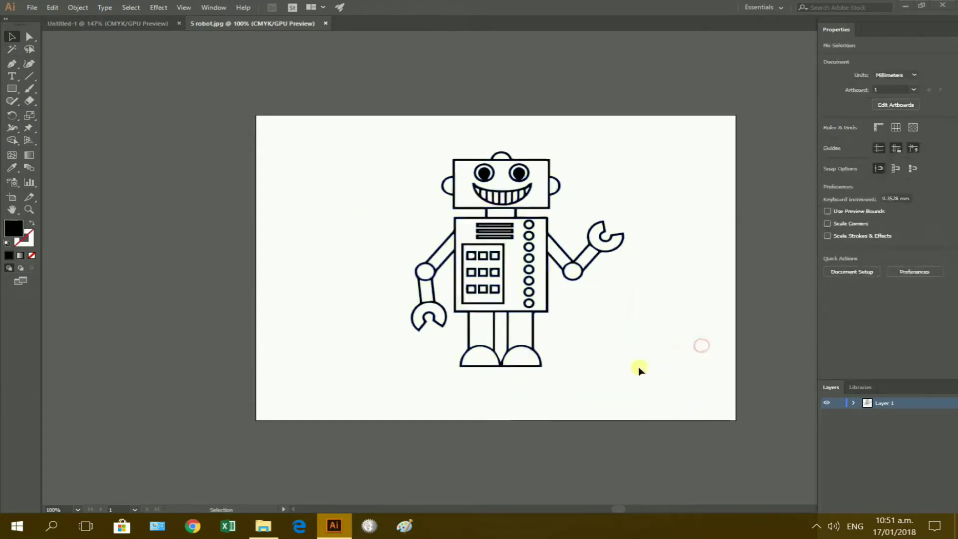
pyautogui.click(576, 329)
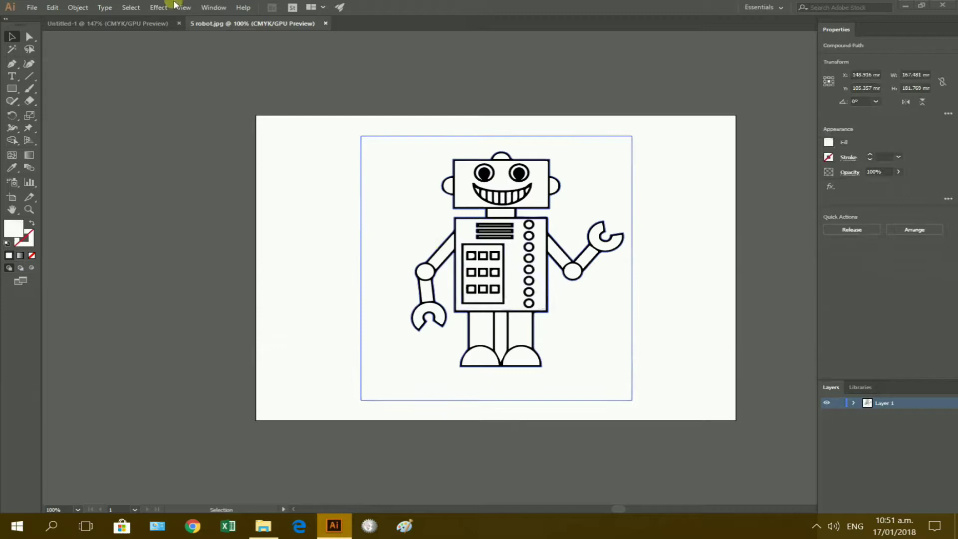
pyautogui.click(133, 7)
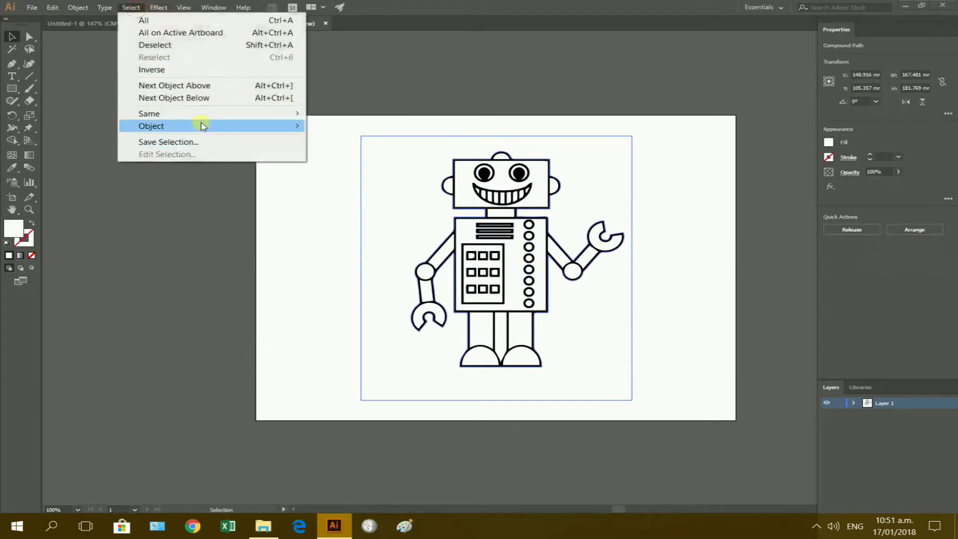
pyautogui.moveTo(200, 114)
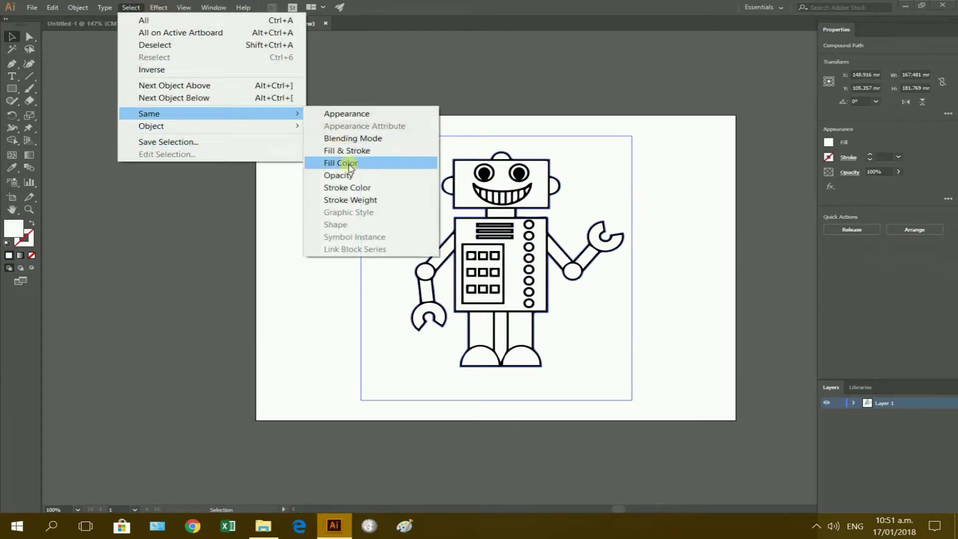
pyautogui.click(348, 164)
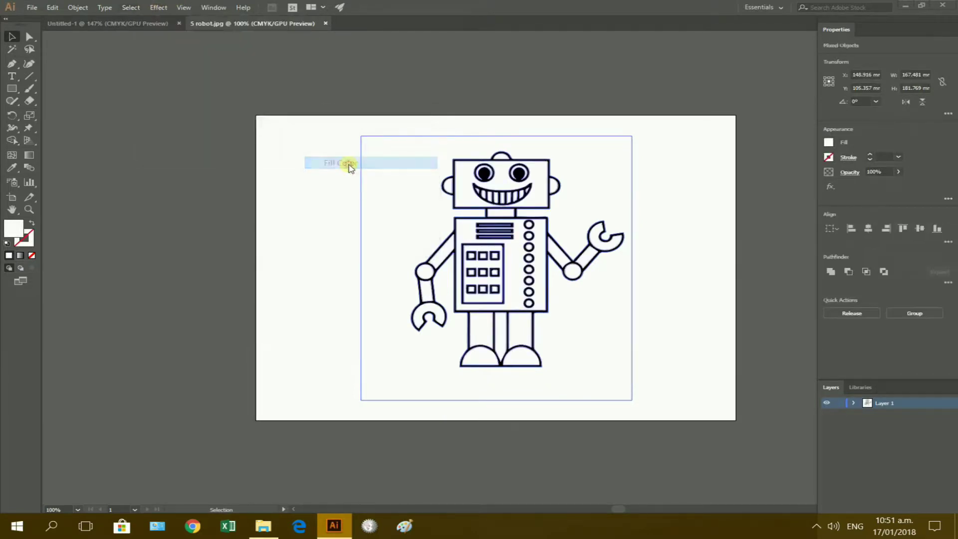
pyautogui.click(52, 9)
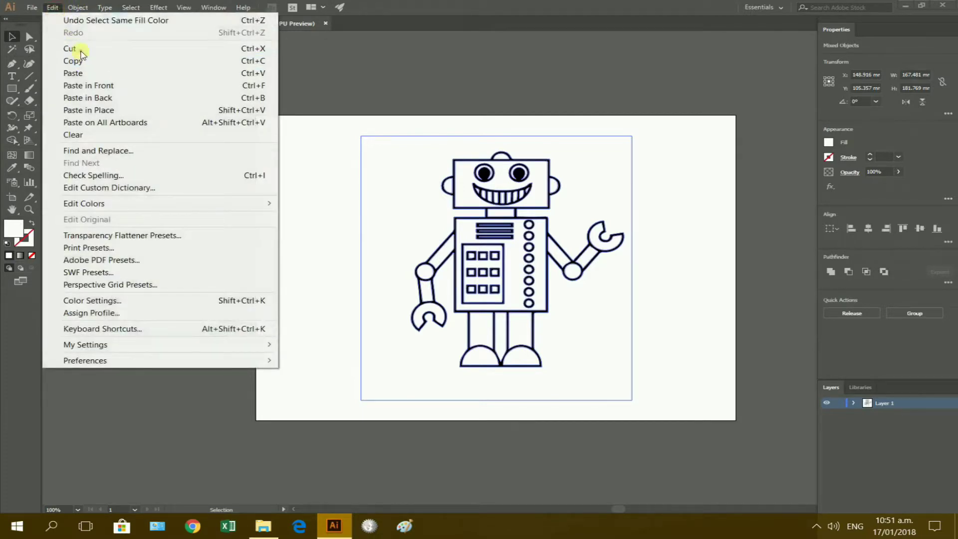
pyautogui.click(80, 48)
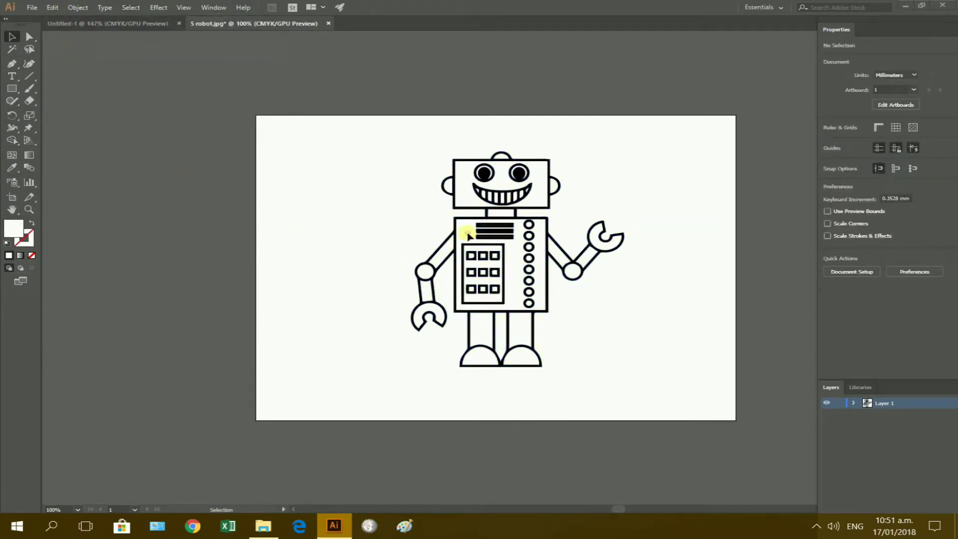
pyautogui.moveTo(368, 136); pyautogui.dragTo(634, 389)
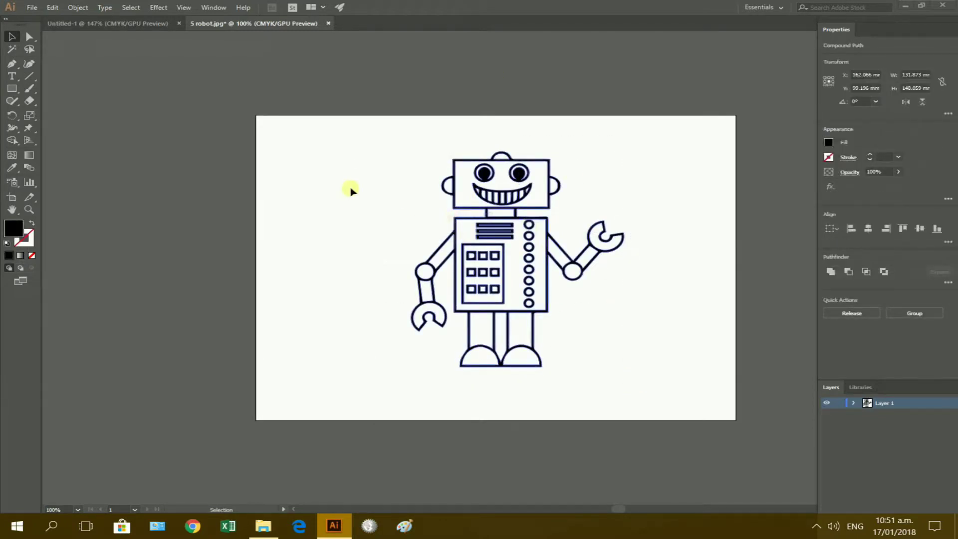
pyautogui.click(350, 190)
pyautogui.click(31, 8)
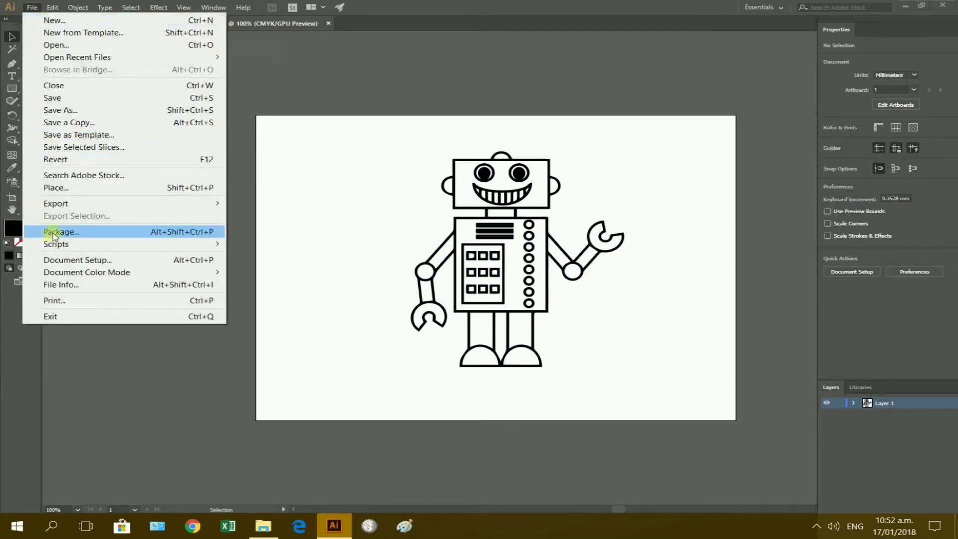
# - Export the traced robot as 5 robot.png with a transparent background
pyautogui.moveTo(56, 203)
pyautogui.click(255, 219)
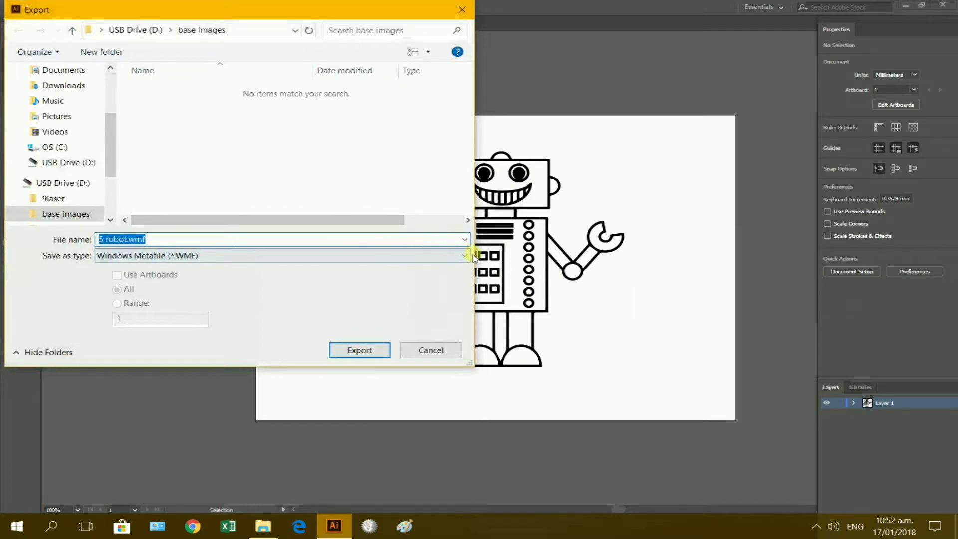
pyautogui.click(465, 256)
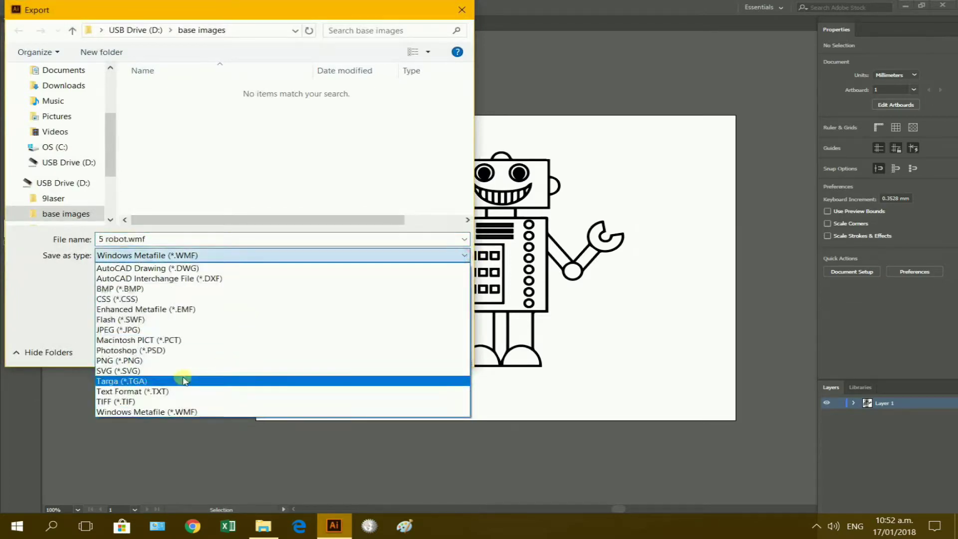
pyautogui.click(156, 360)
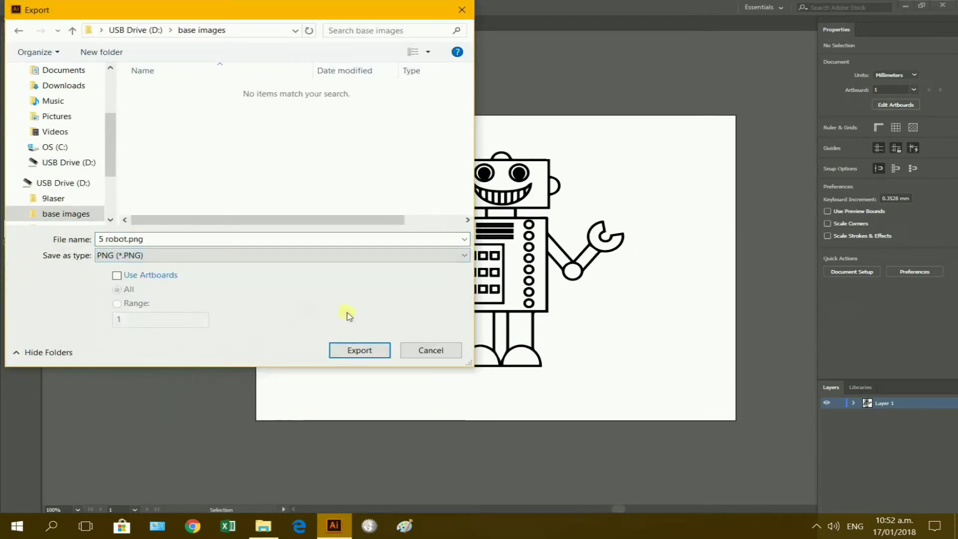
pyautogui.click(365, 352)
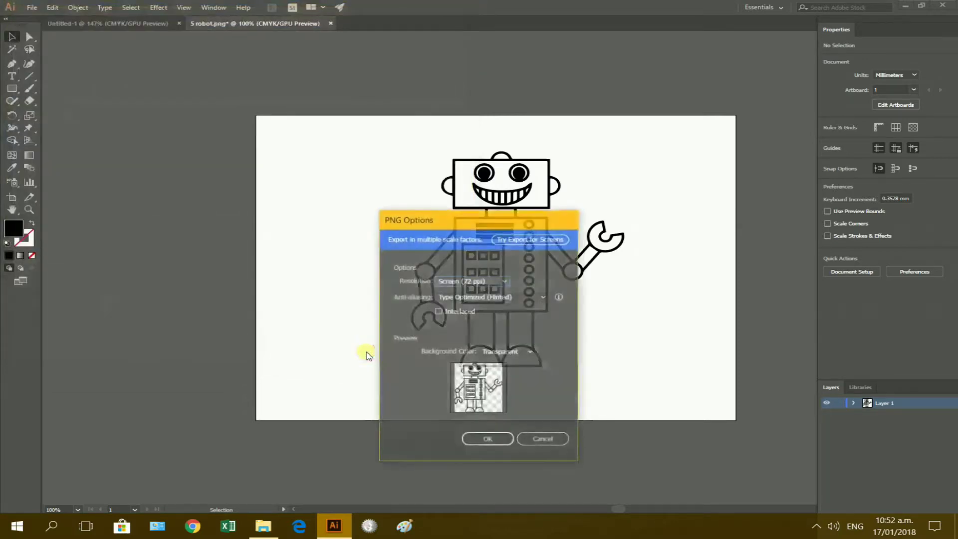
pyautogui.click(492, 439)
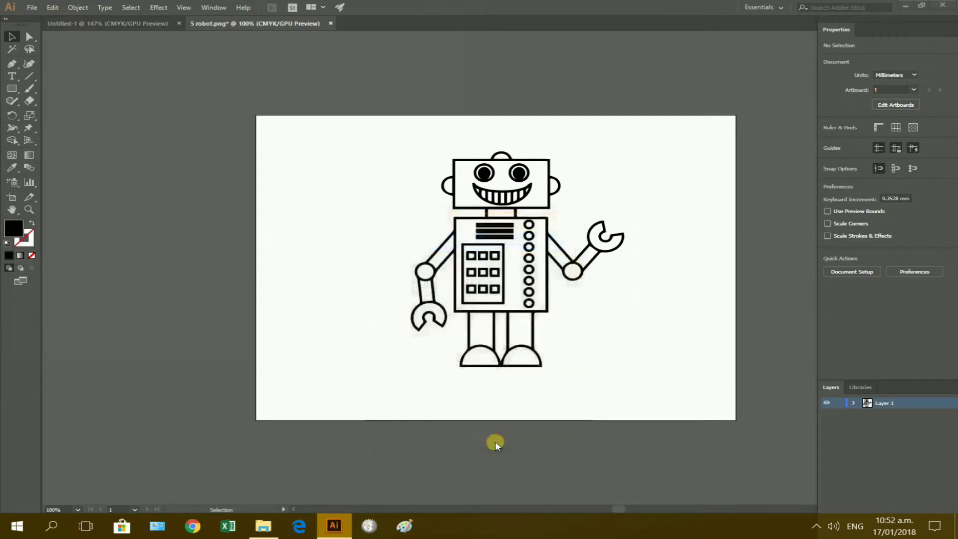
# - Save the drawing as 5 robot.svg in SVG format with default SVG options
pyautogui.click(31, 9)
pyautogui.click(60, 110)
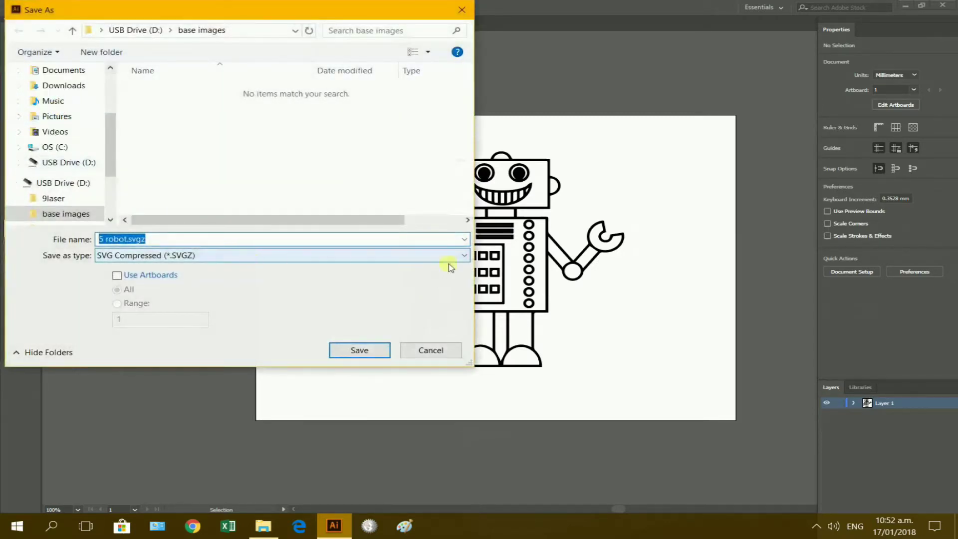
pyautogui.click(464, 256)
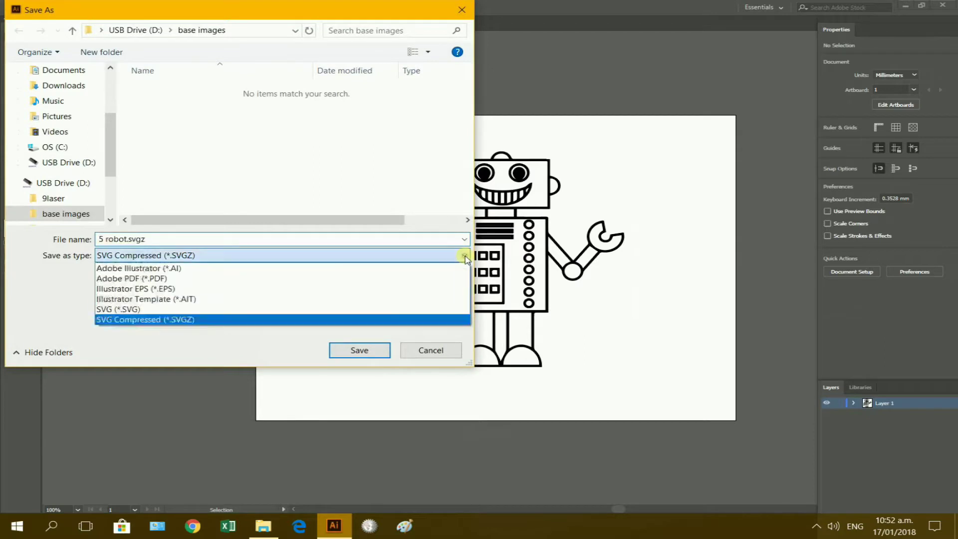
pyautogui.click(235, 310)
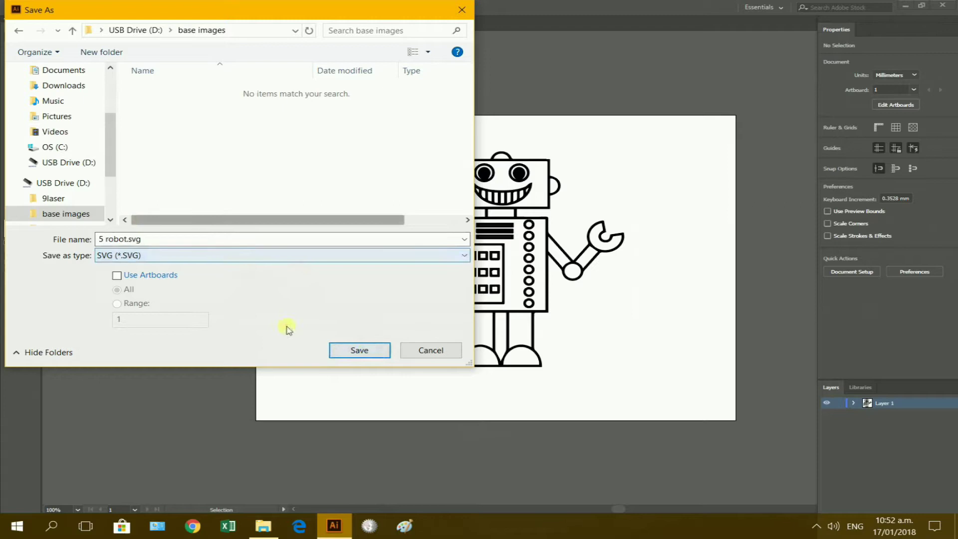
pyautogui.click(360, 350)
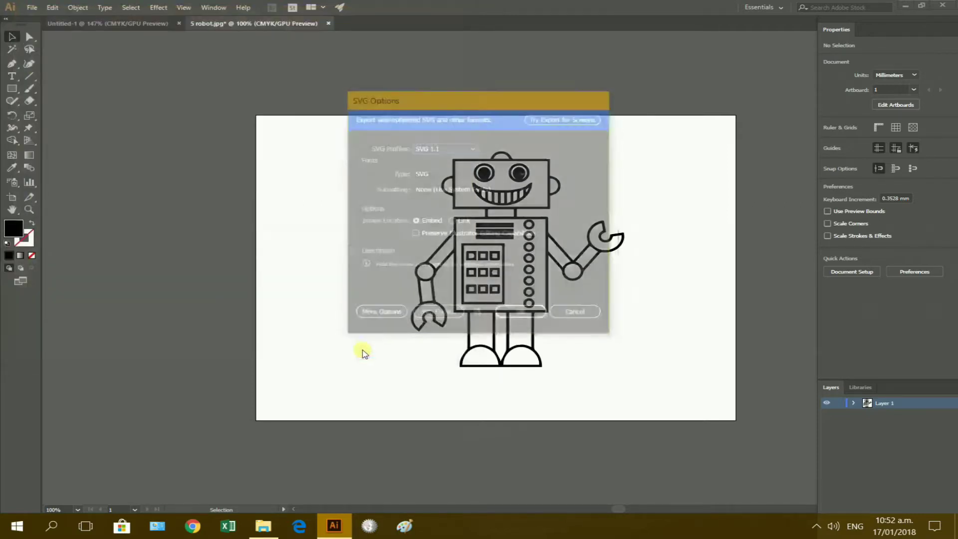
pyautogui.click(506, 313)
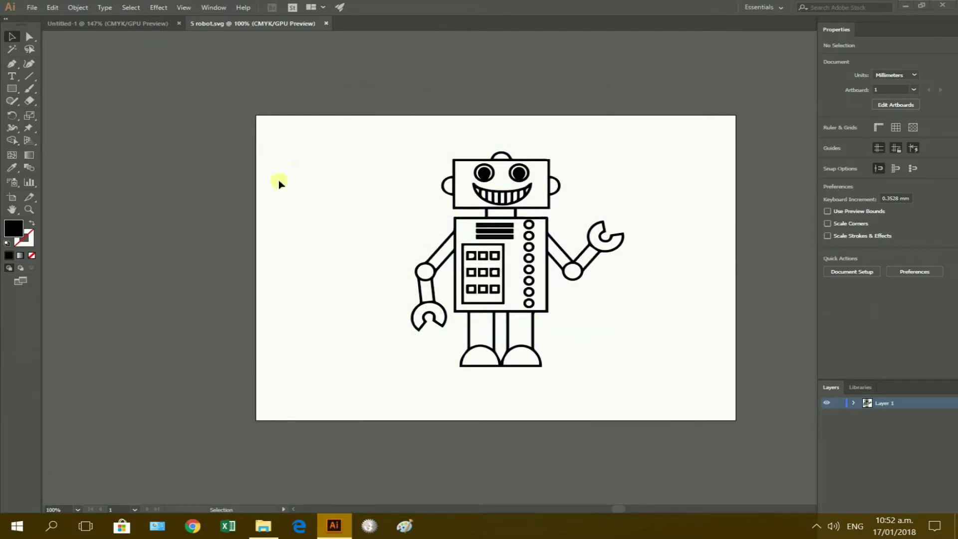
pyautogui.moveTo(365, 156); pyautogui.dragTo(662, 402)
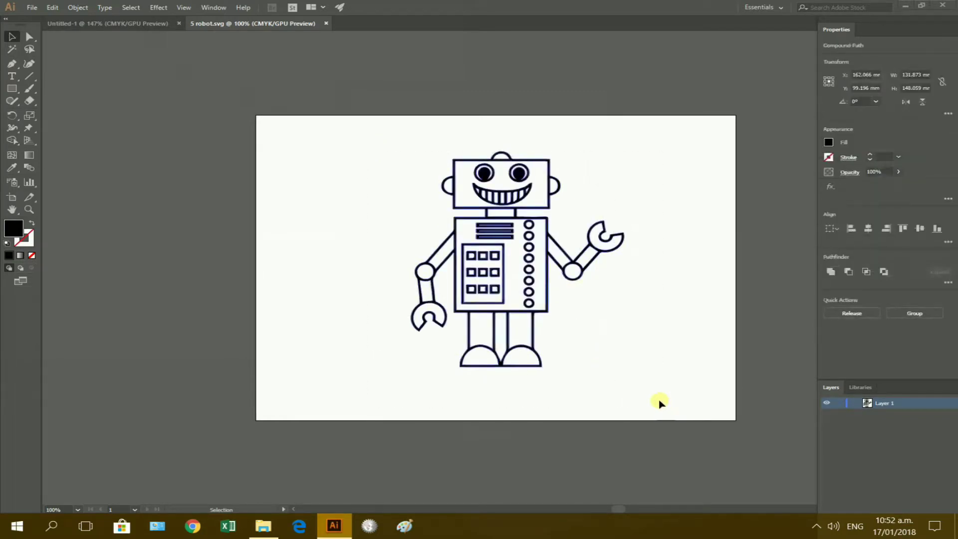
# - Delete the robot artwork, then open stormtrooper.jpg from base images and select it
pyautogui.press('Delete')
pyautogui.click(32, 7)
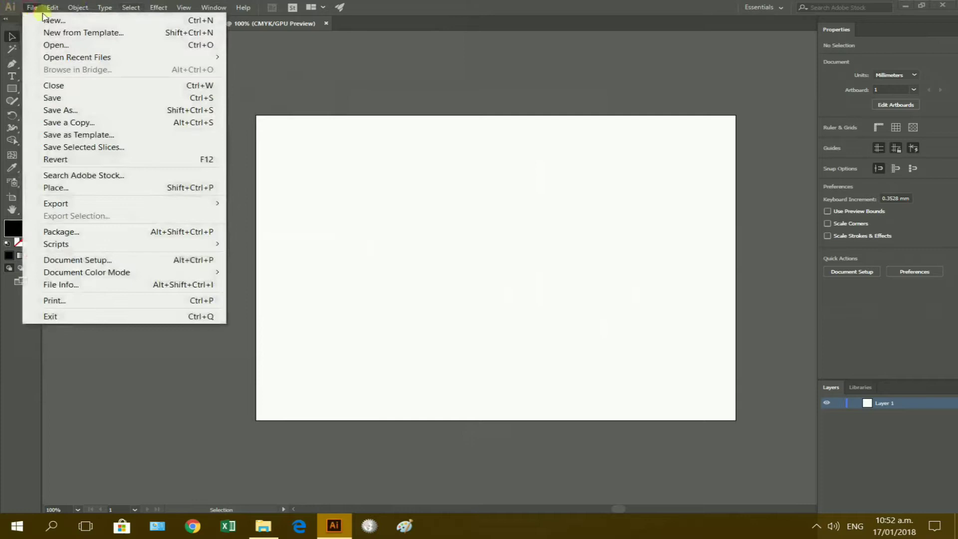
pyautogui.click(55, 46)
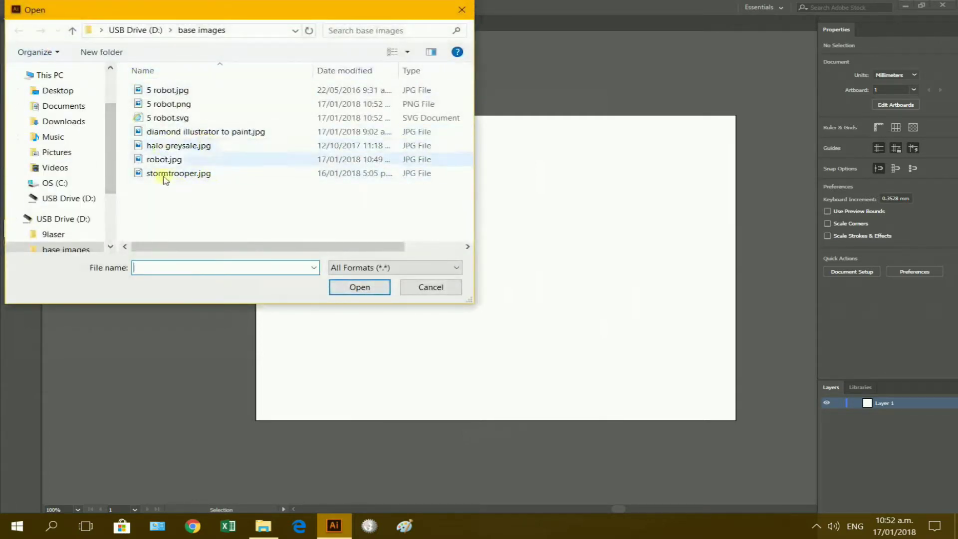
pyautogui.click(185, 175)
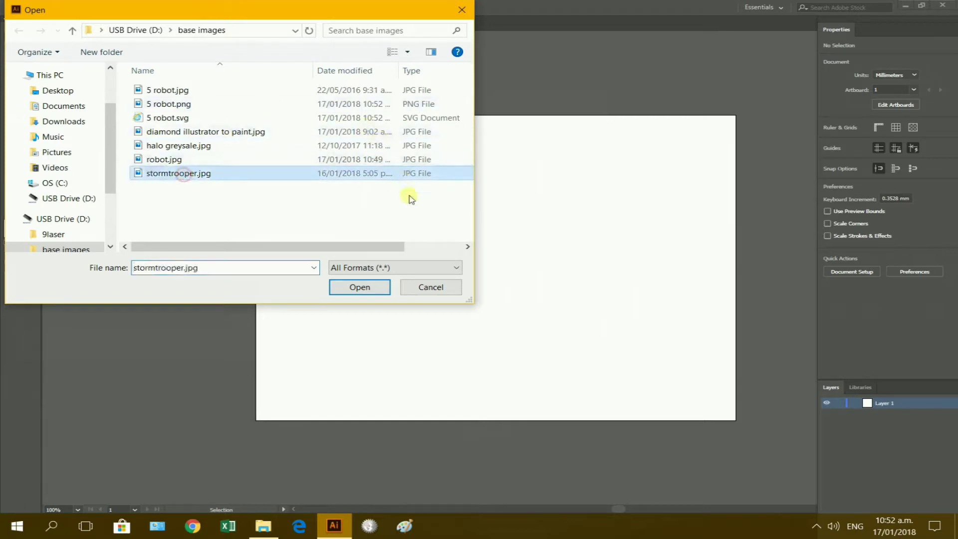
pyautogui.click(364, 288)
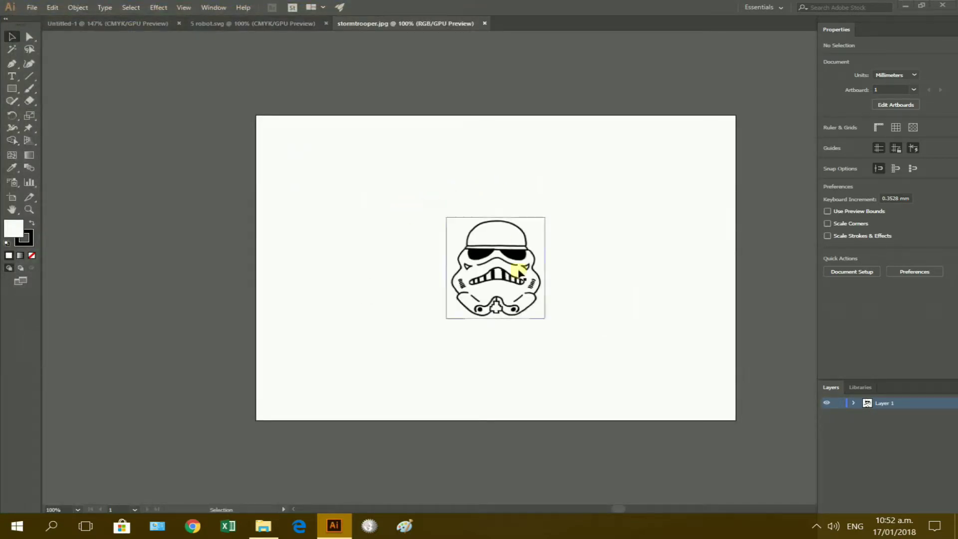
pyautogui.click(482, 238)
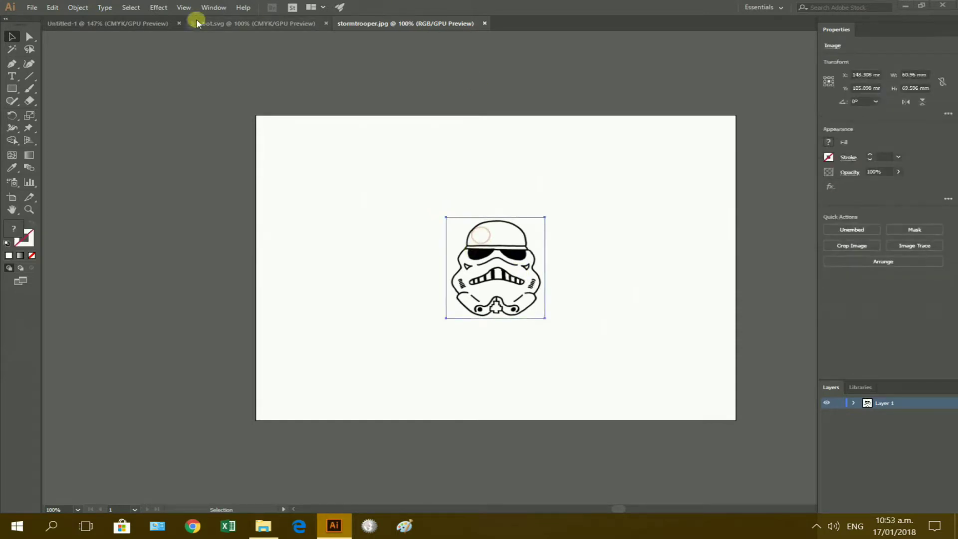
# - Image Trace the stormtrooper picture with Make and Expand, then ungroup the traced shapes
pyautogui.click(78, 7)
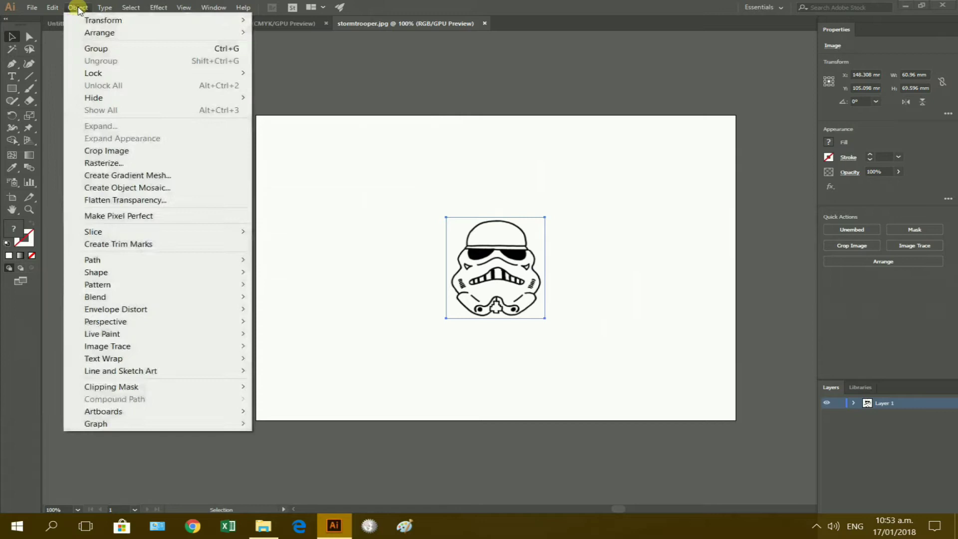
pyautogui.moveTo(106, 346)
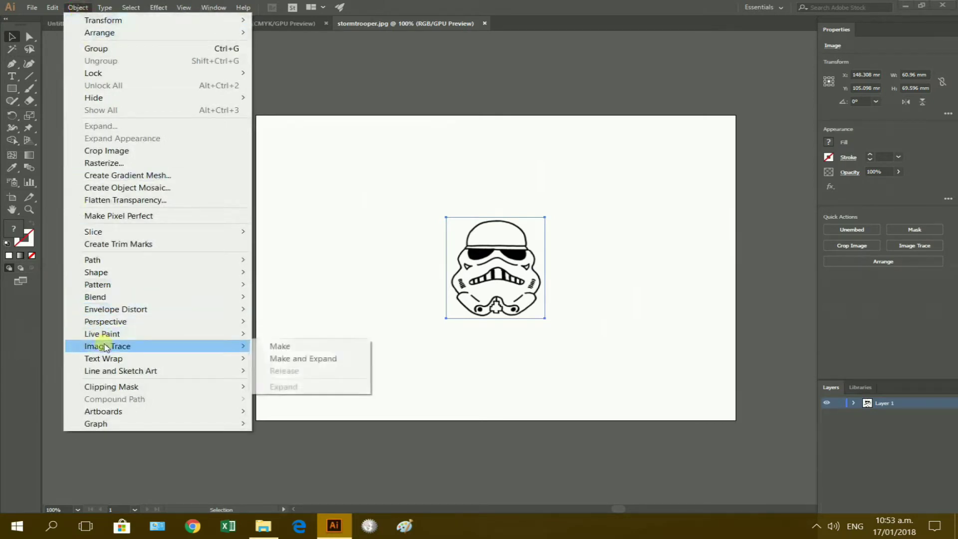
pyautogui.click(305, 358)
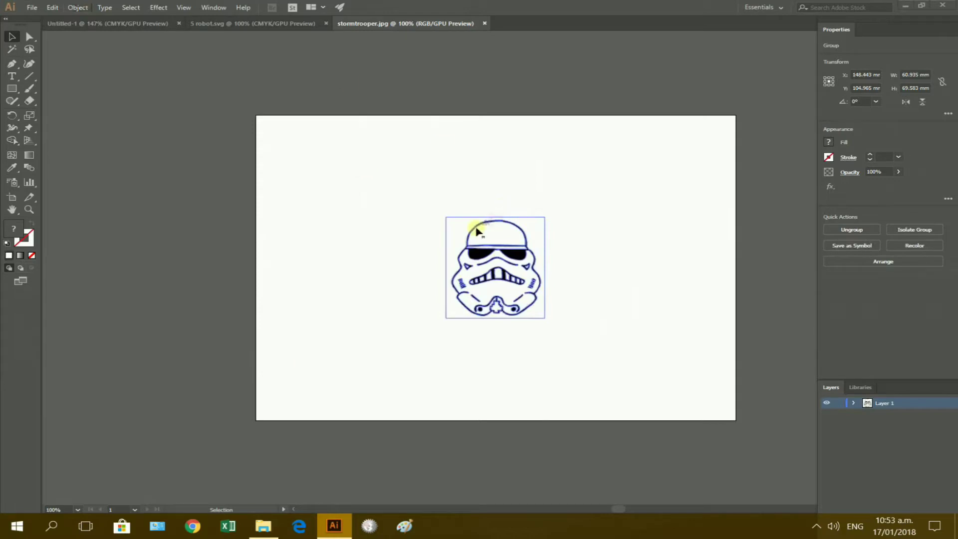
pyautogui.rightClick(460, 237)
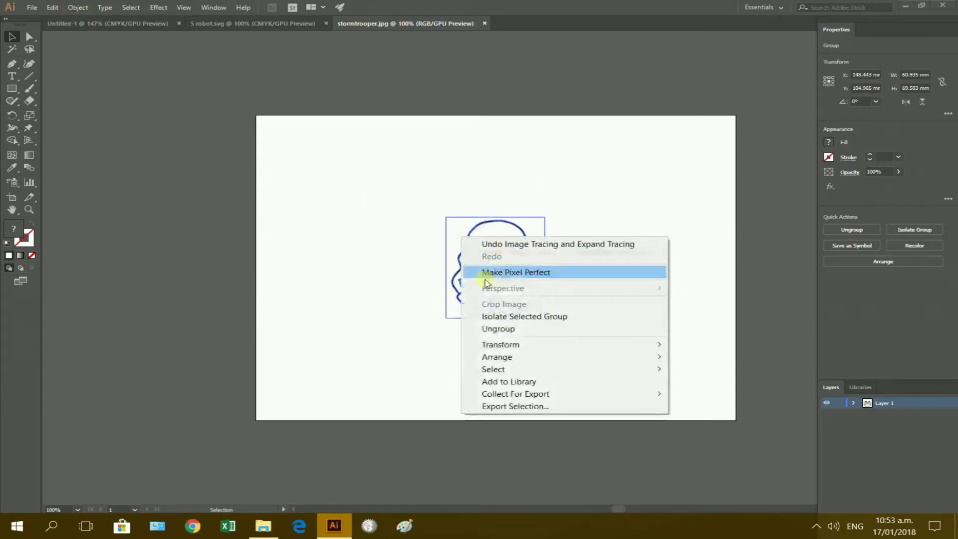
pyautogui.click(506, 333)
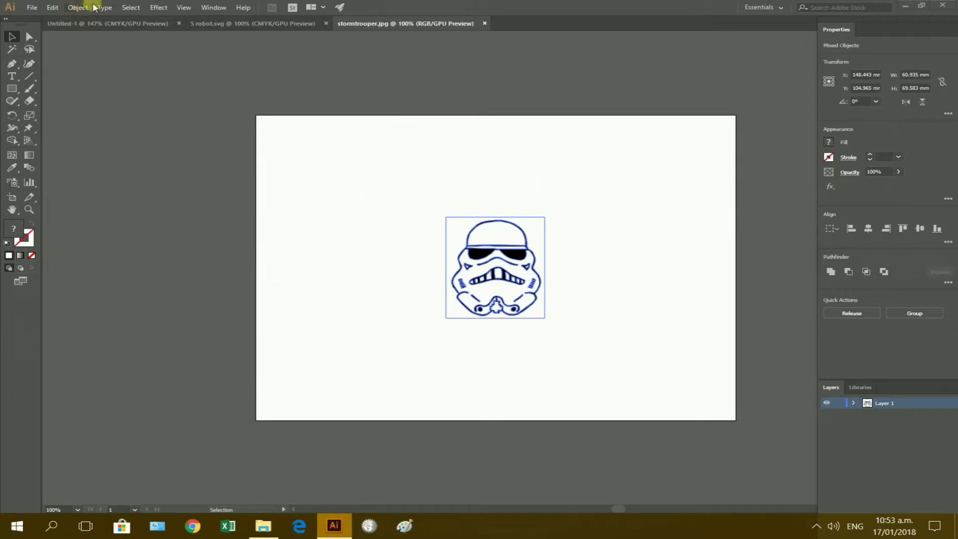
# - Select all white-filled stormtrooper shapes via Same Fill Color and cut them, keeping the black lines
pyautogui.click(396, 222)
pyautogui.click(450, 242)
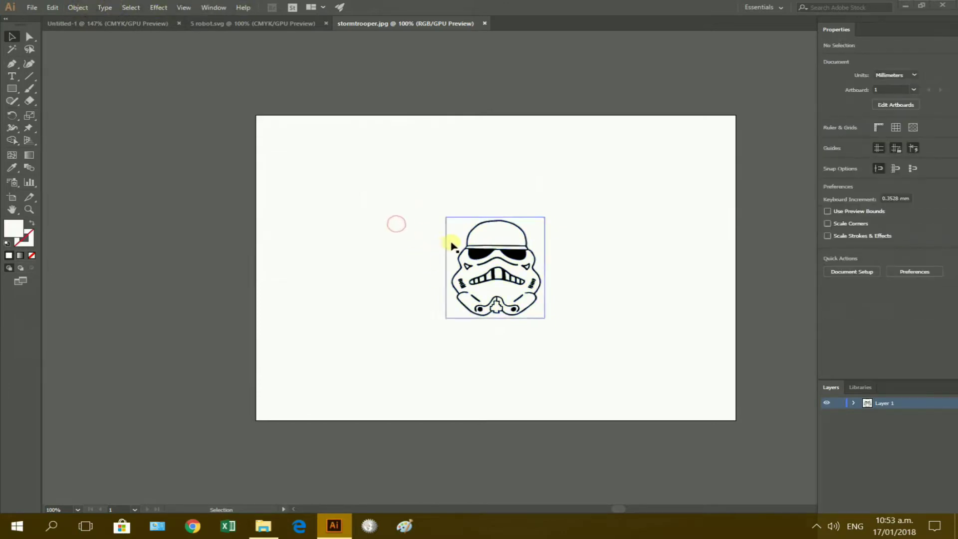
pyautogui.click(132, 7)
pyautogui.click(177, 113)
pyautogui.moveTo(291, 126)
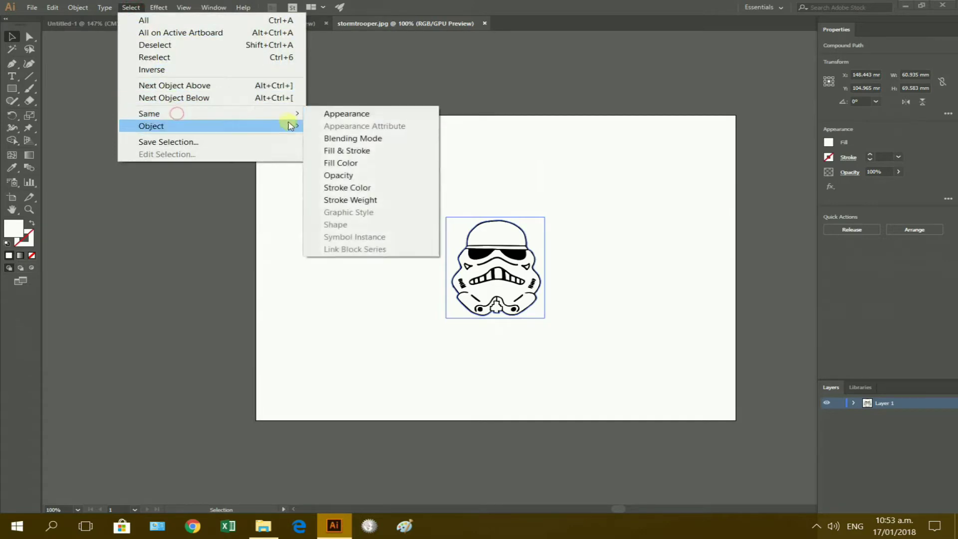
pyautogui.click(340, 163)
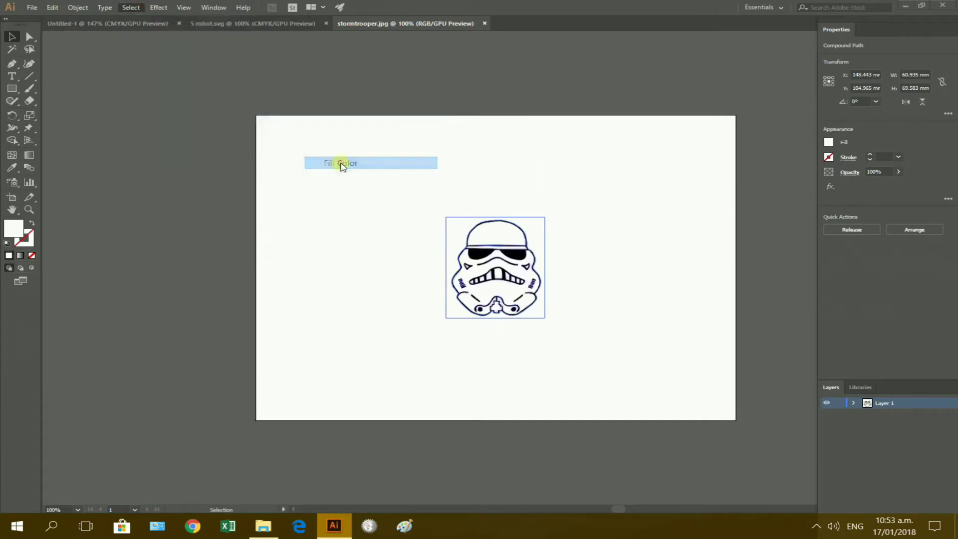
pyautogui.click(54, 8)
pyautogui.click(75, 48)
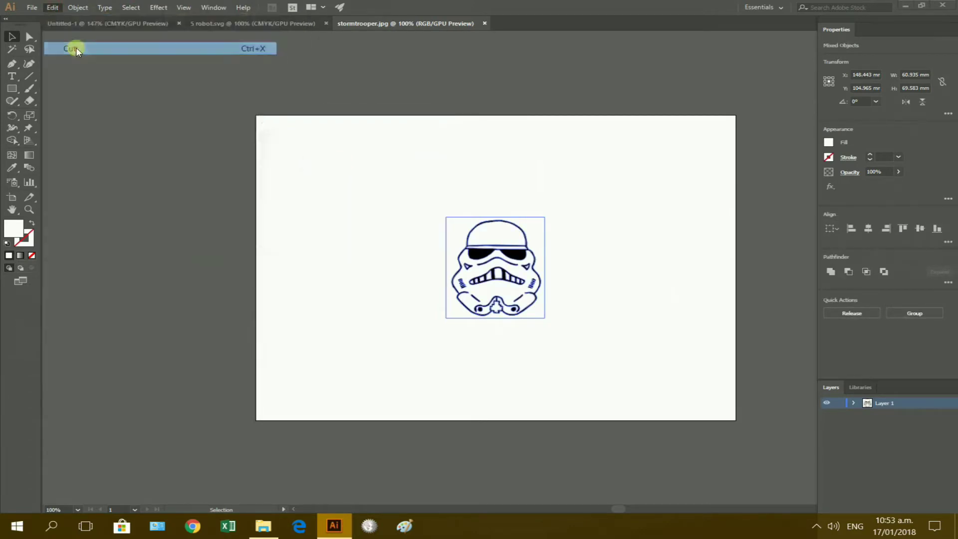
pyautogui.moveTo(435, 172); pyautogui.dragTo(621, 368)
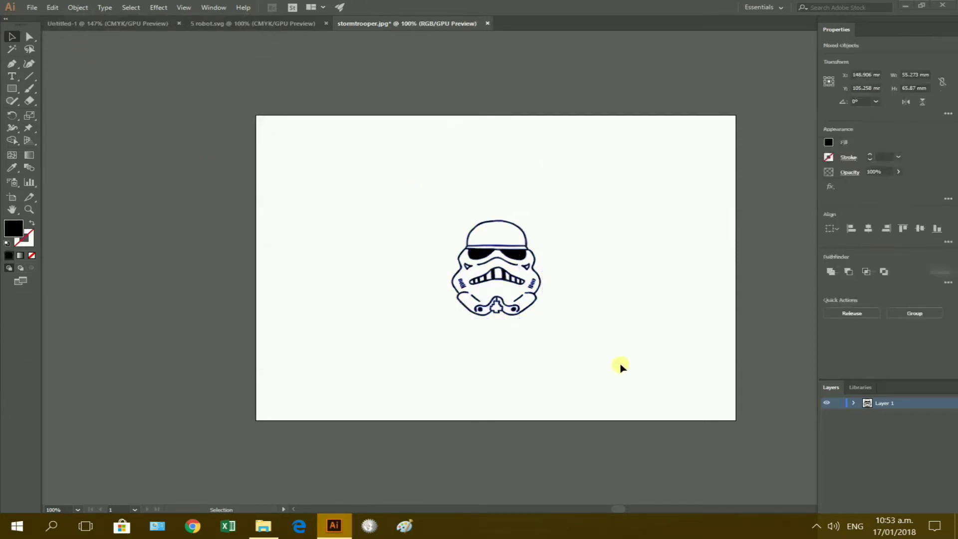
pyautogui.click(328, 229)
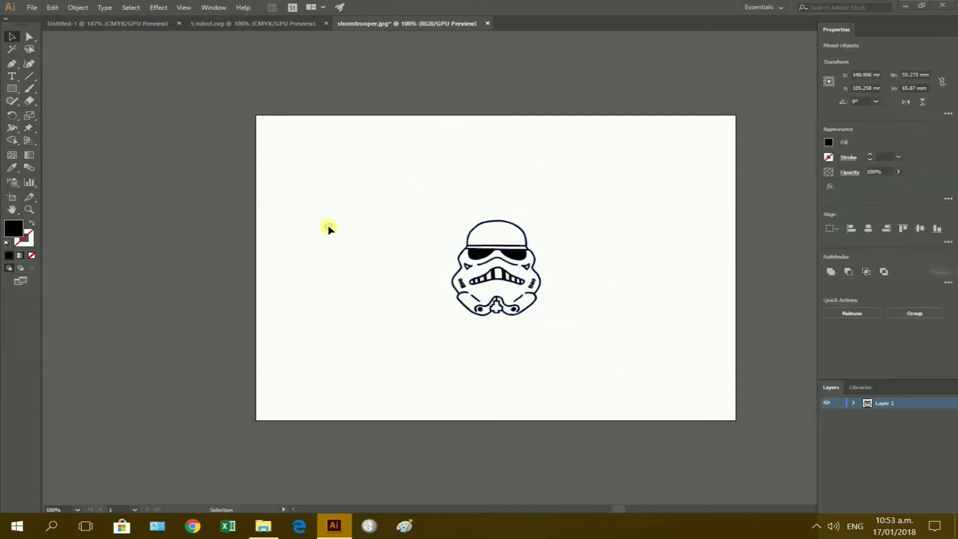
# - Export the stormtrooper as a PNG named stormtrooper.png in base images, with a transparent background at 72 ppi
pyautogui.click(31, 8)
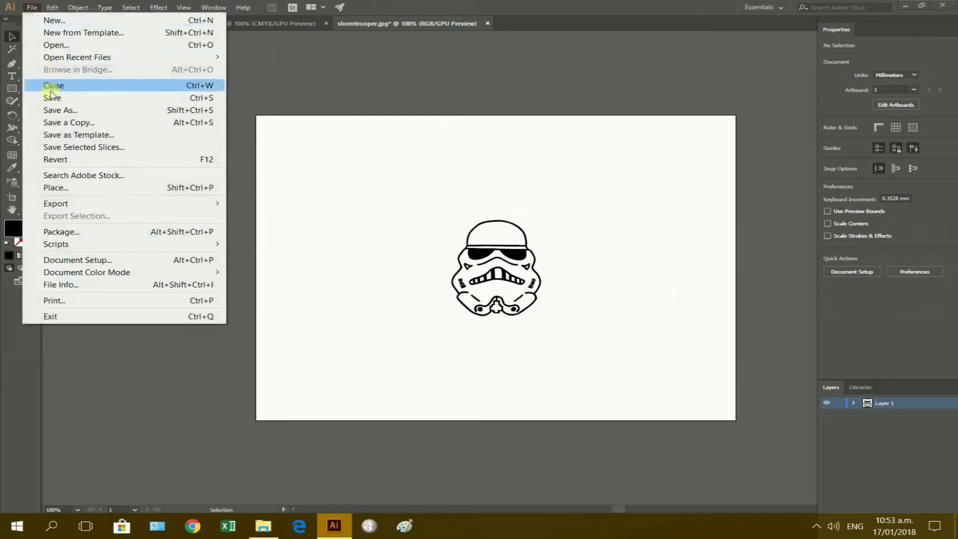
pyautogui.moveTo(59, 210)
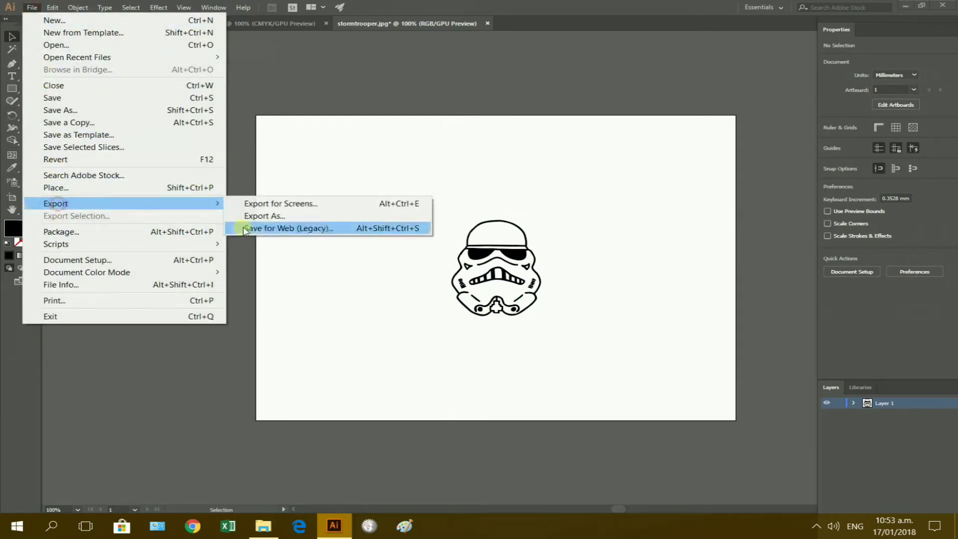
pyautogui.click(265, 216)
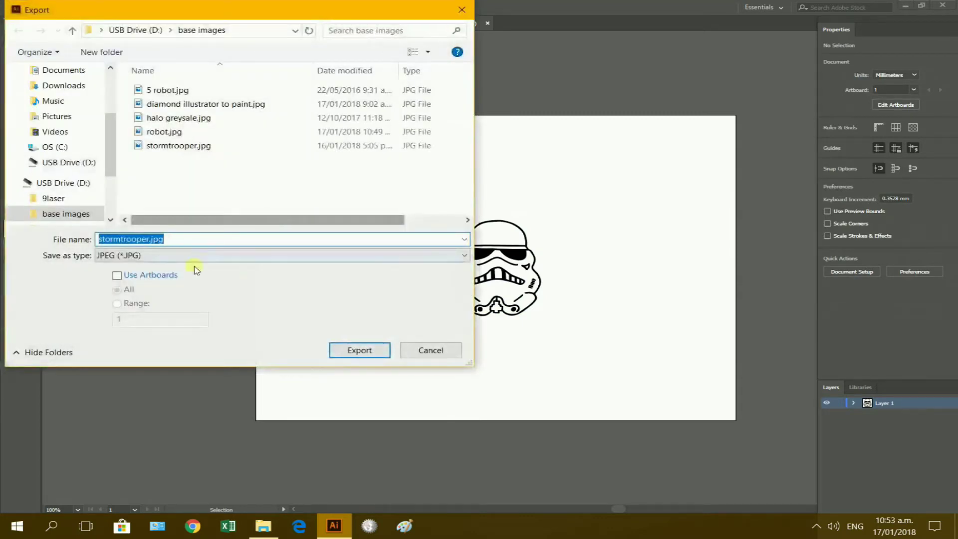
pyautogui.click(464, 256)
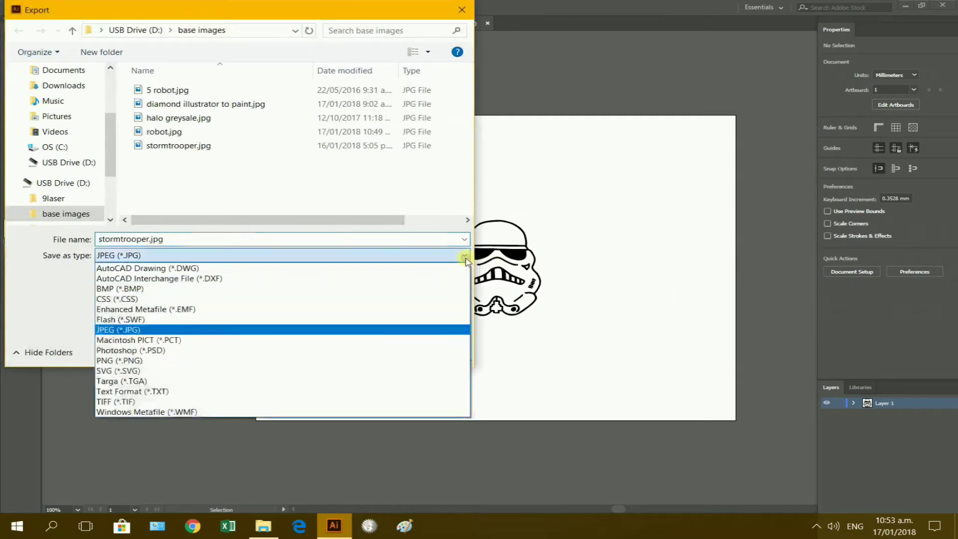
pyautogui.click(155, 362)
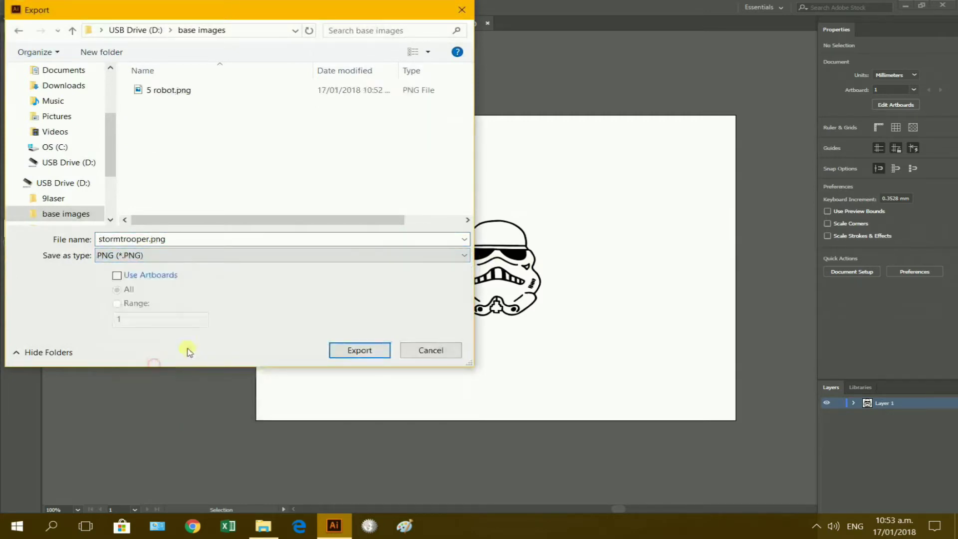
pyautogui.click(355, 353)
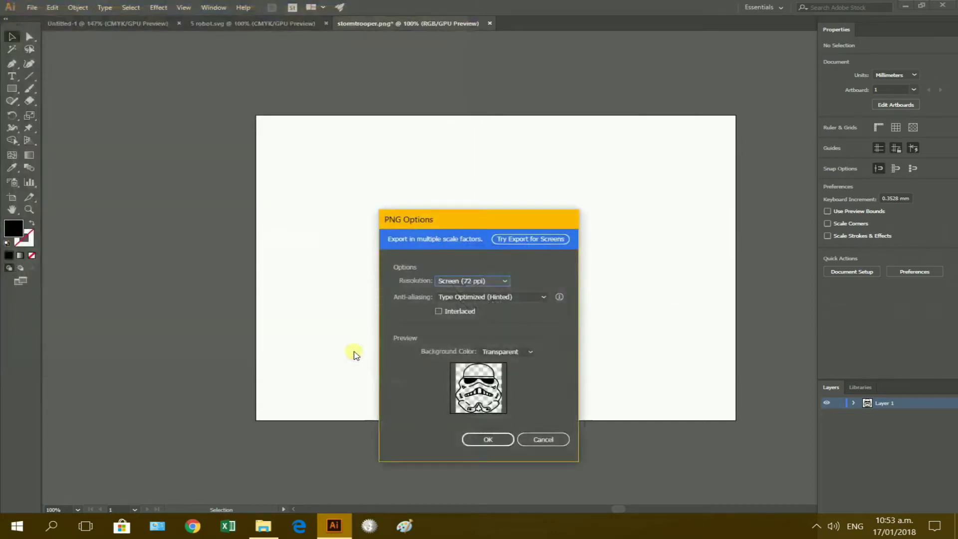
pyautogui.click(487, 440)
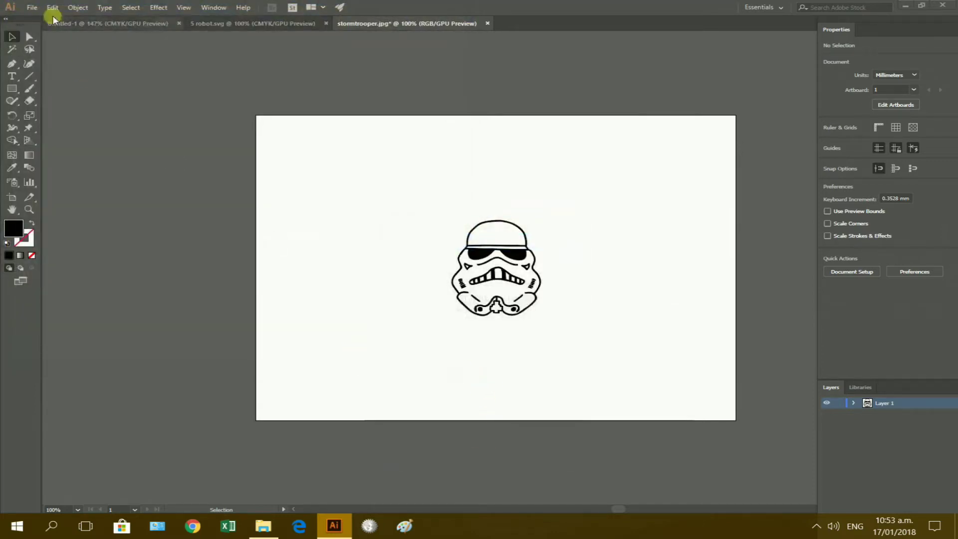
# - Save the stormtrooper document as stormtrooper.svg in SVG format, accepting the SVG options
pyautogui.click(31, 7)
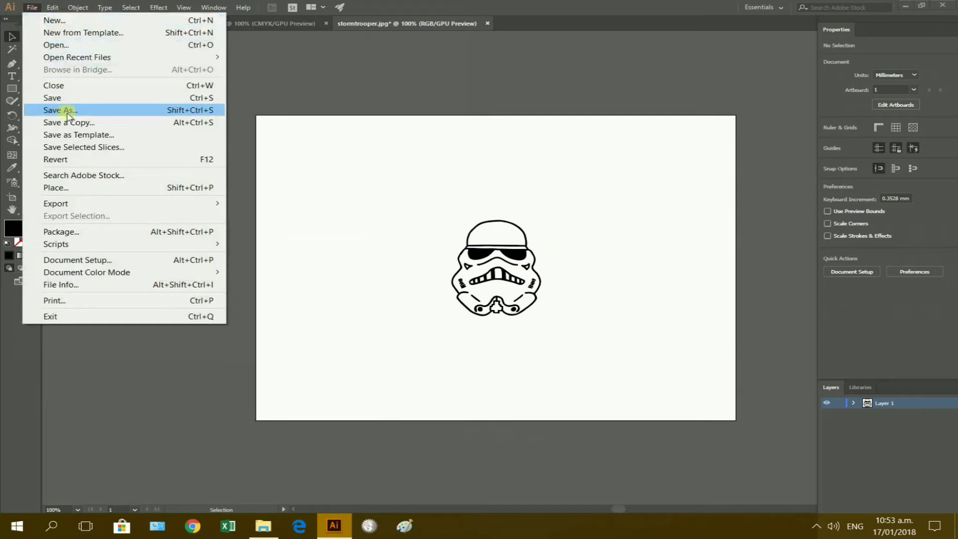
pyautogui.click(67, 111)
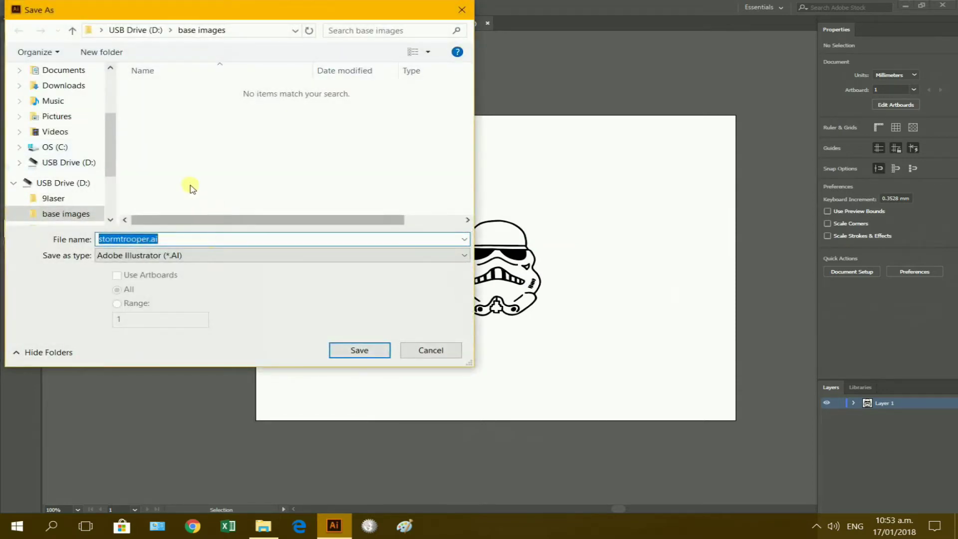
pyautogui.click(453, 255)
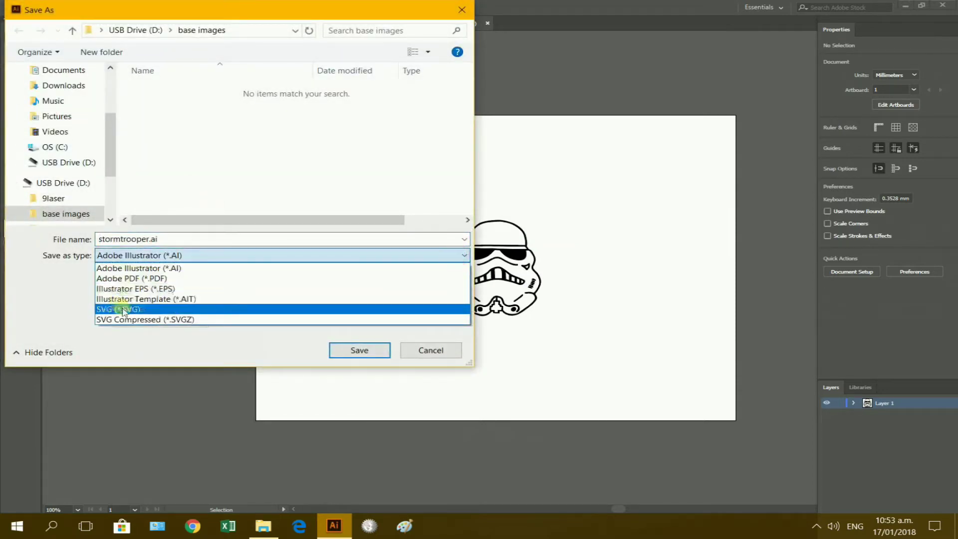
pyautogui.click(223, 309)
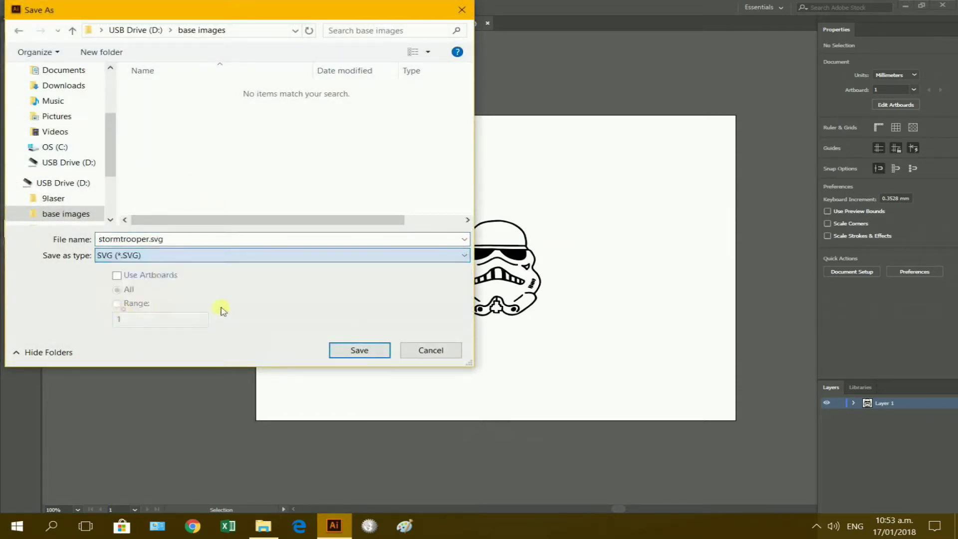
pyautogui.click(359, 348)
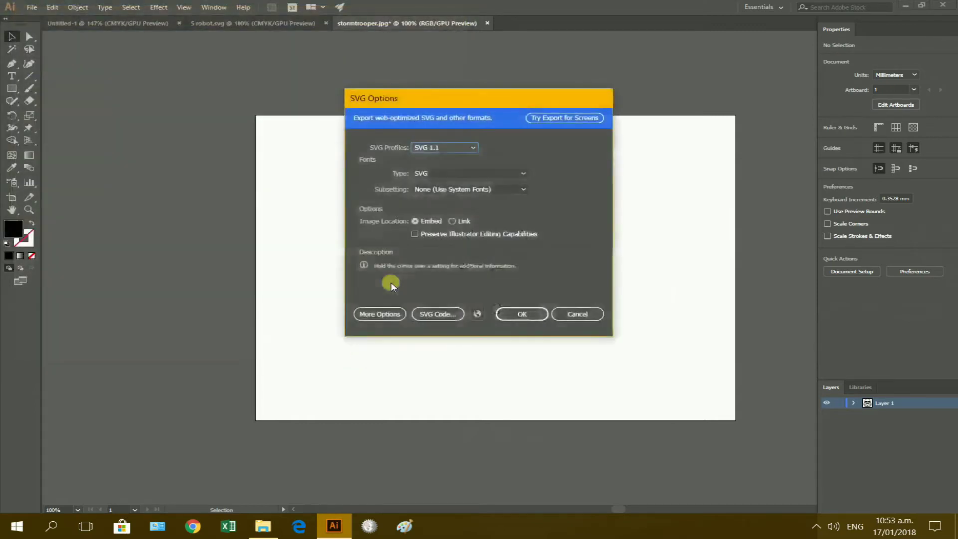
pyautogui.click(530, 315)
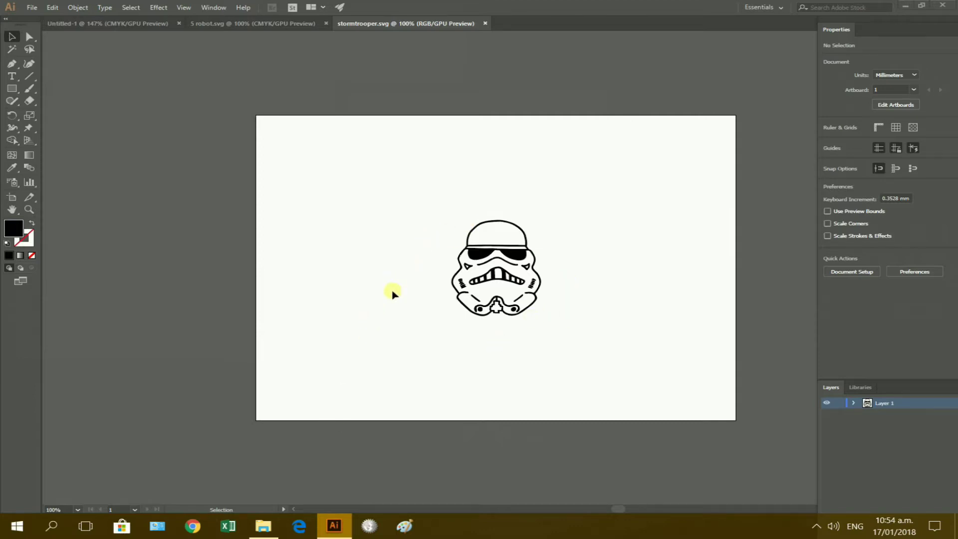
# - Delete the stormtrooper helmet outline and all remaining stormtrooper paths from the artboard
pyautogui.click(481, 255)
pyautogui.press('Delete')
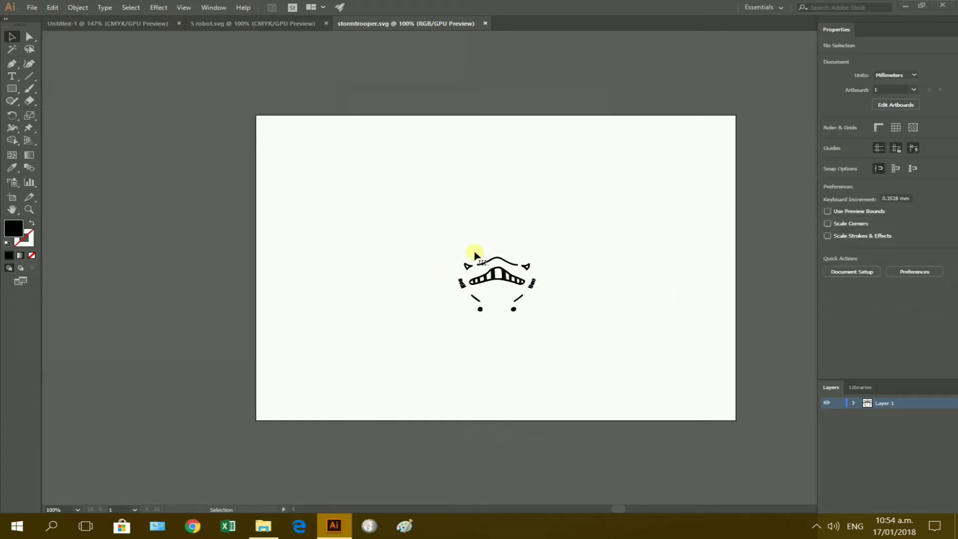
pyautogui.moveTo(419, 224); pyautogui.dragTo(605, 383)
pyautogui.press('Delete')
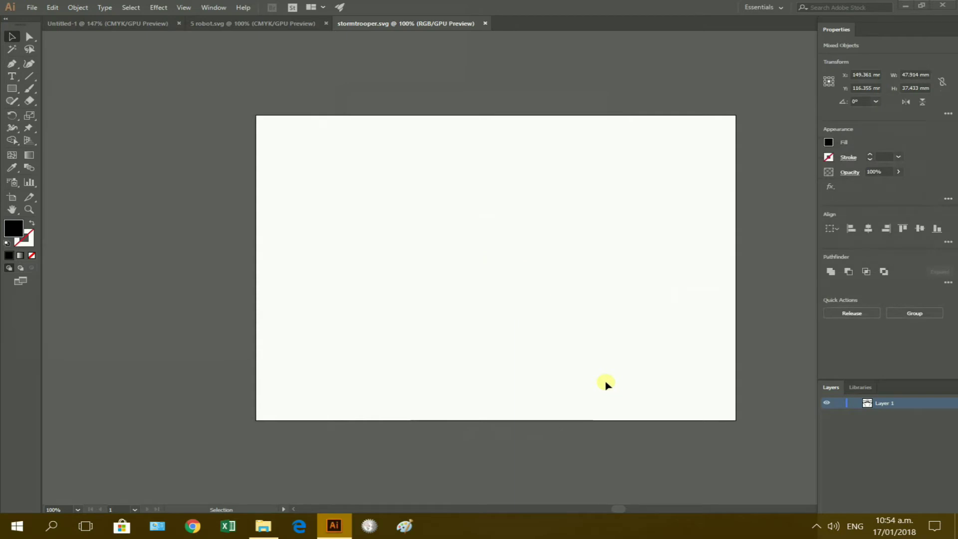
# - Open robot.jpg from the base images folder as a new document
pyautogui.click(31, 7)
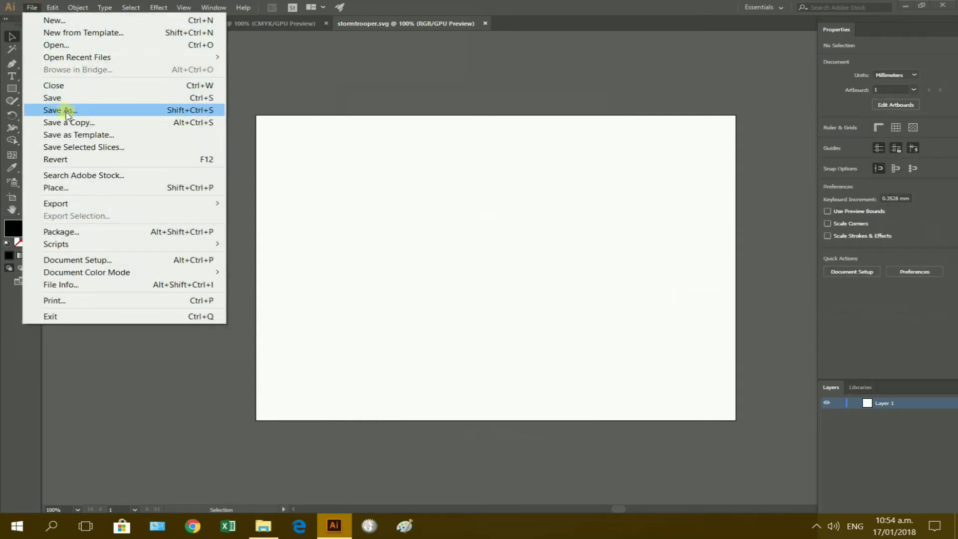
pyautogui.click(57, 47)
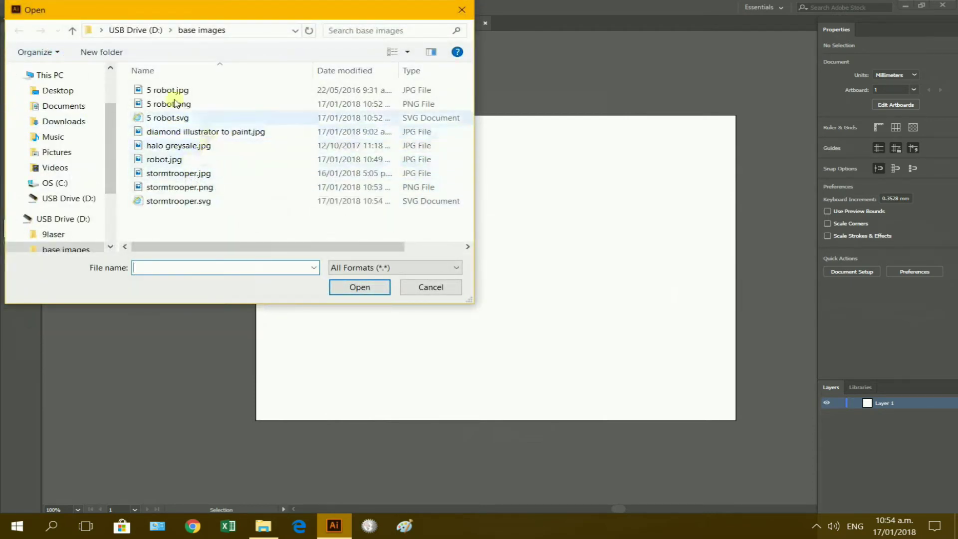
pyautogui.click(168, 159)
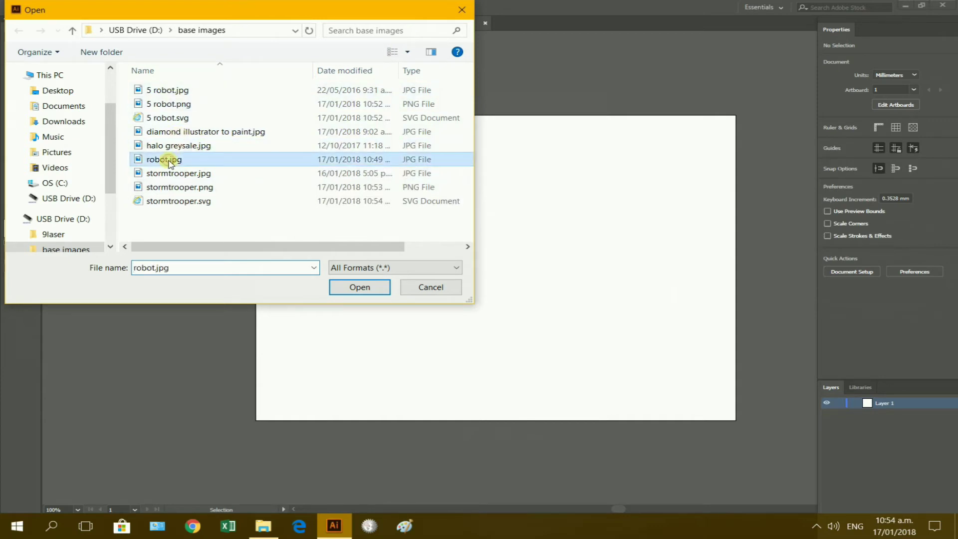
pyautogui.click(359, 287)
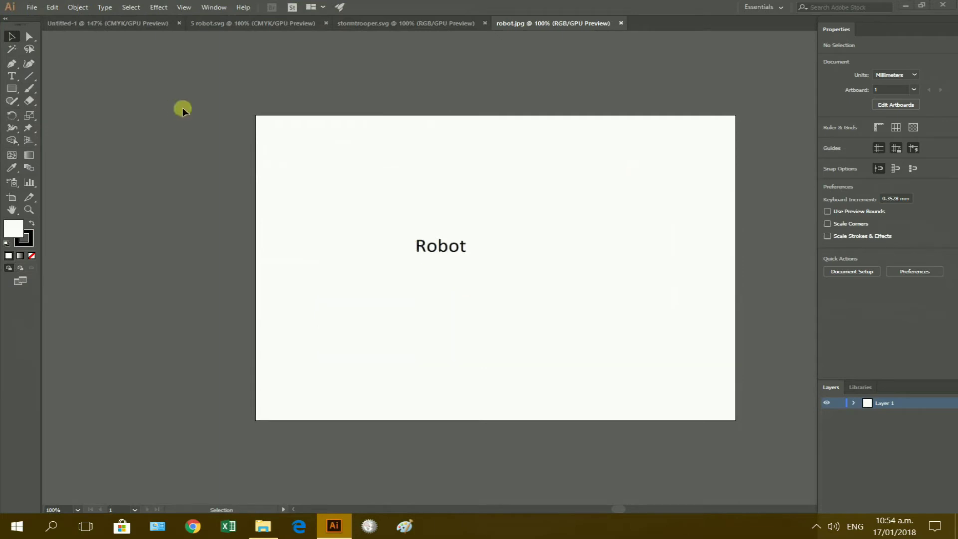
# - Image Trace the Robot picture with Make and Expand, then ungroup the traced shapes
pyautogui.click(467, 268)
pyautogui.click(75, 7)
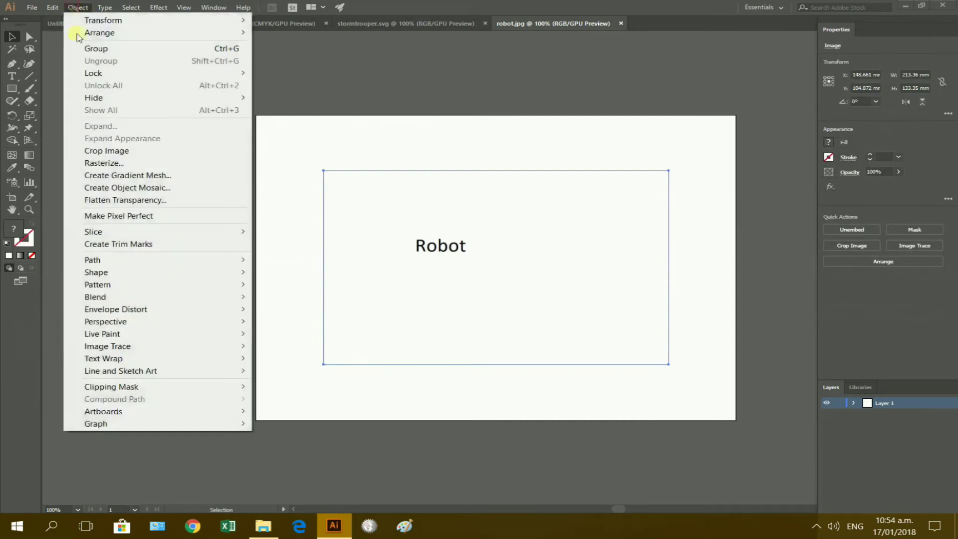
pyautogui.moveTo(144, 353)
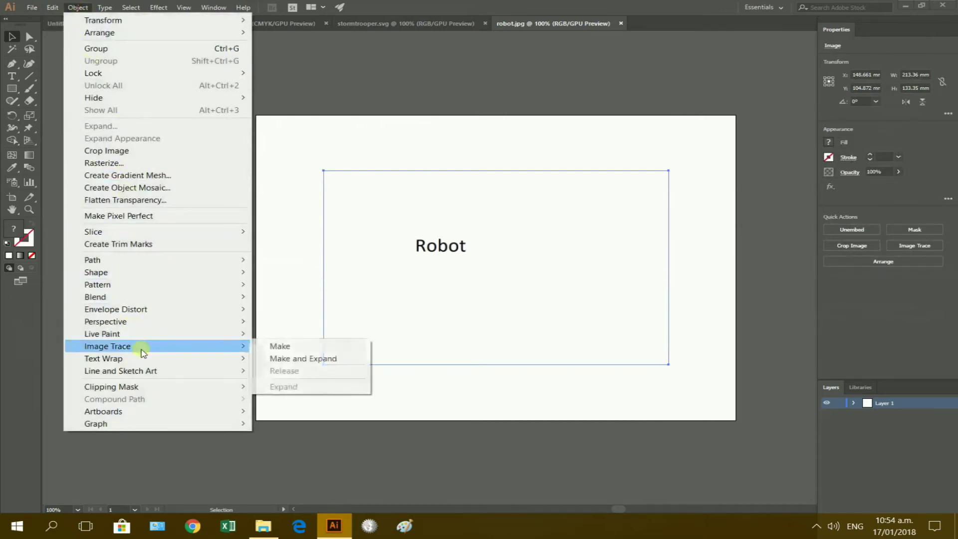
pyautogui.click(321, 358)
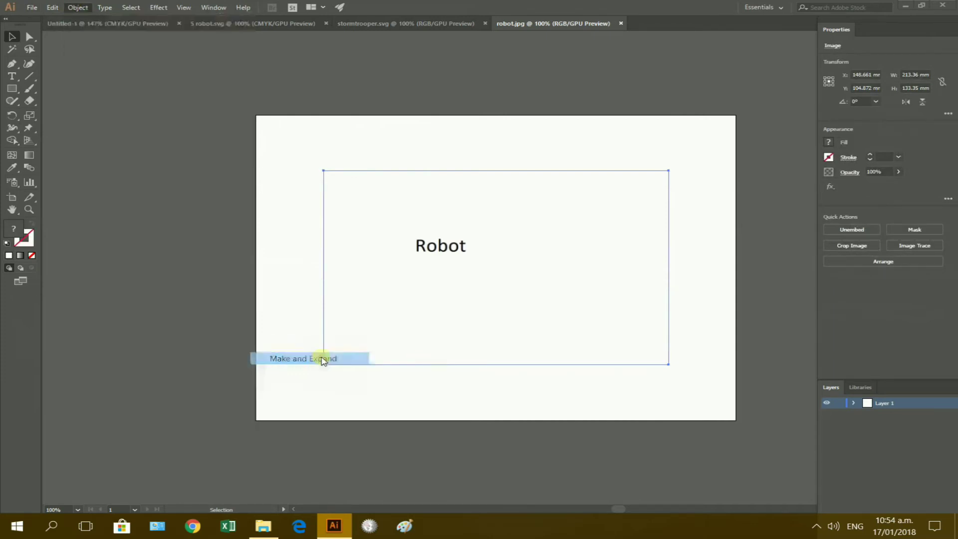
pyautogui.rightClick(462, 285)
pyautogui.click(514, 377)
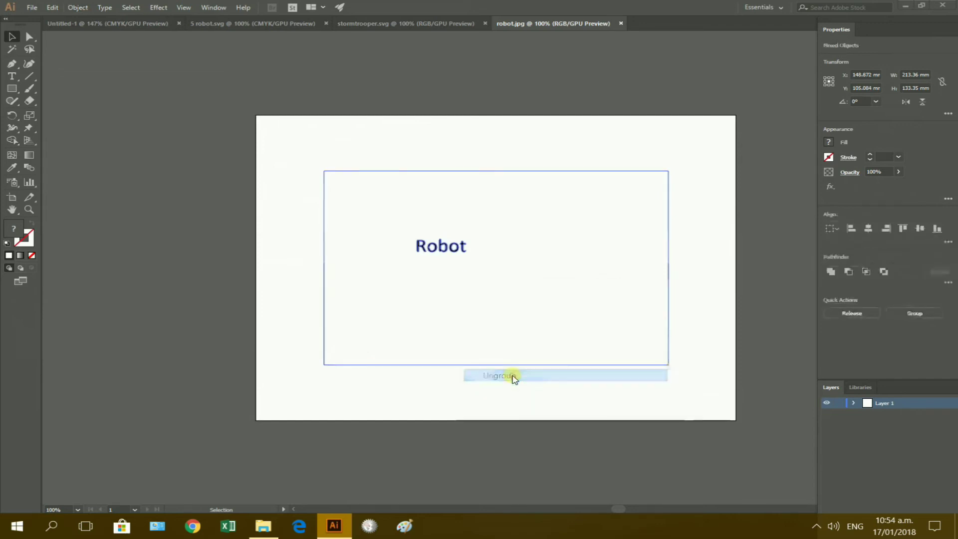
# - Select every white-filled shape via Same Fill Color and cut them, leaving the black lettering
pyautogui.click(273, 260)
pyautogui.click(434, 275)
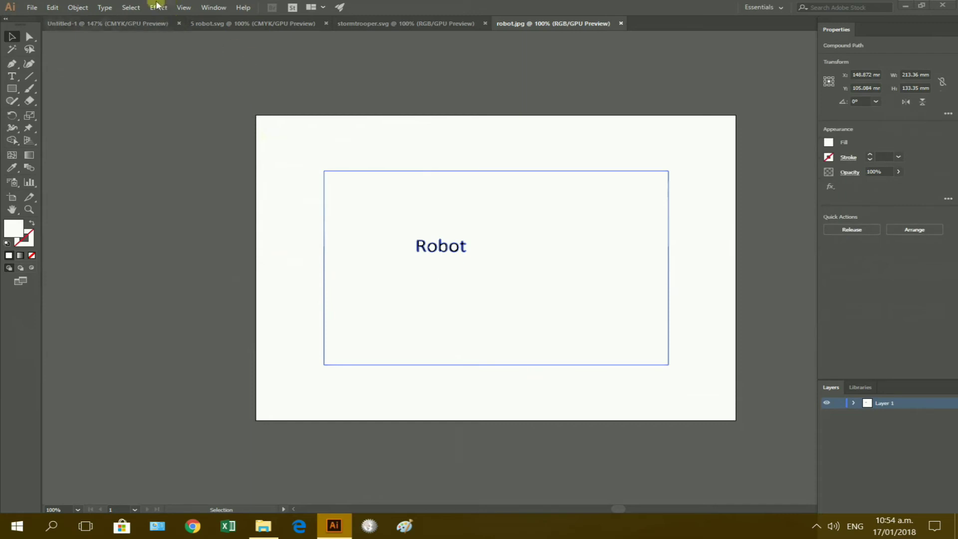
pyautogui.click(131, 7)
pyautogui.click(151, 113)
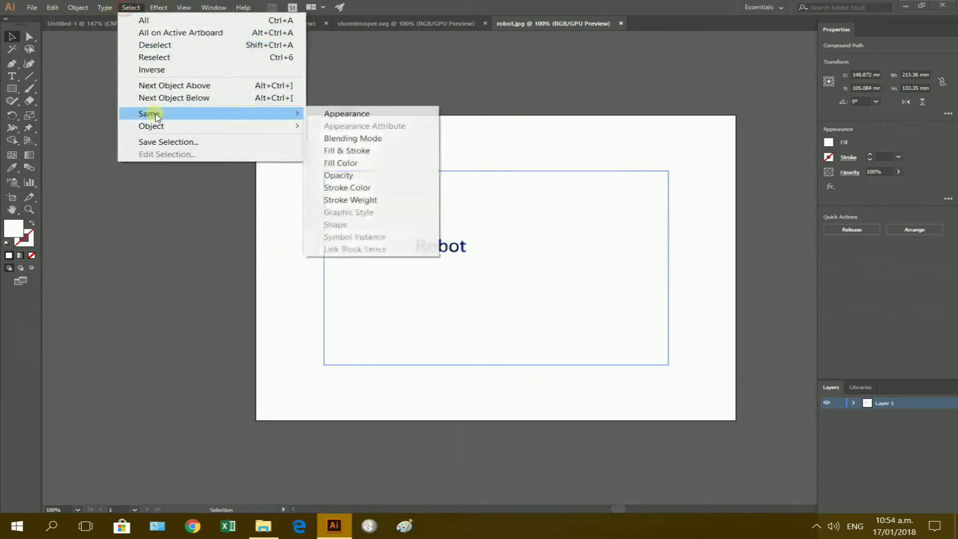
pyautogui.click(351, 162)
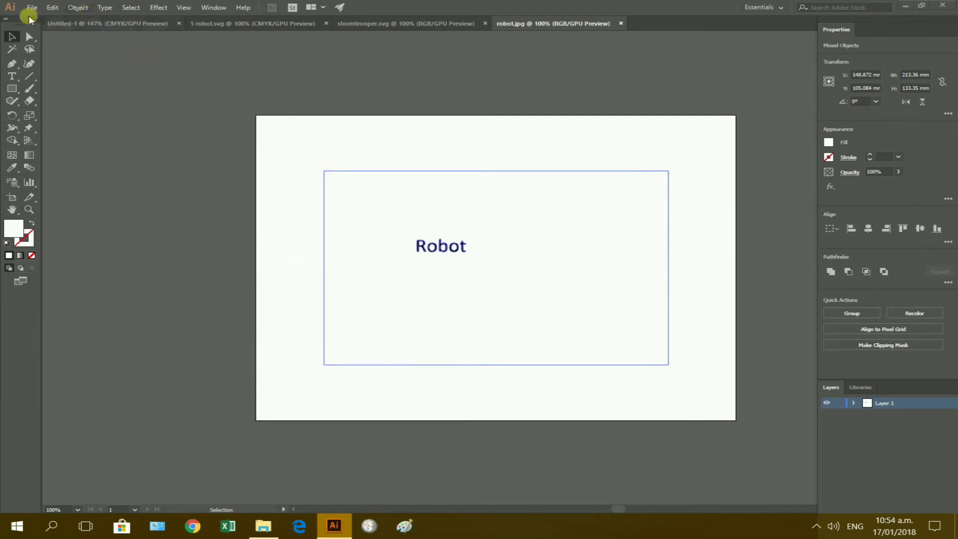
pyautogui.click(52, 9)
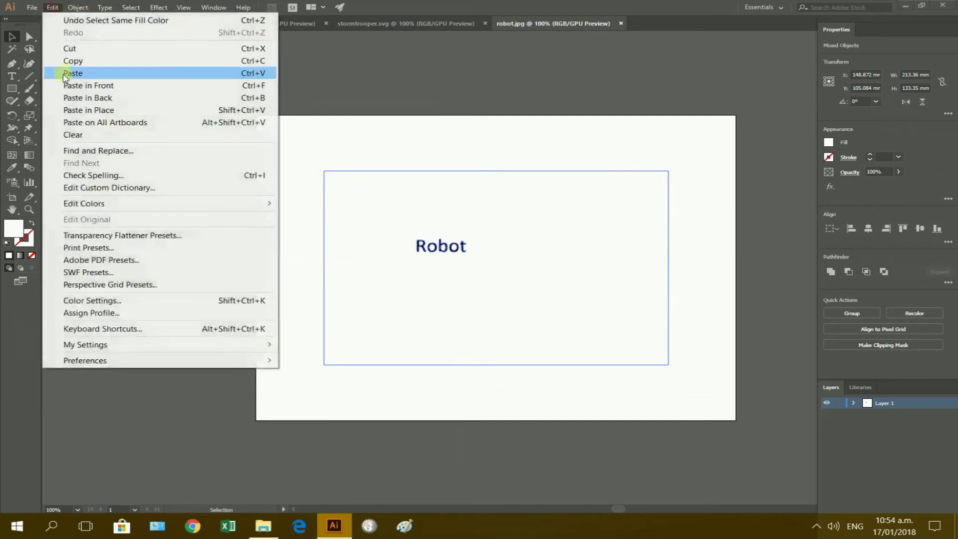
pyautogui.click(78, 50)
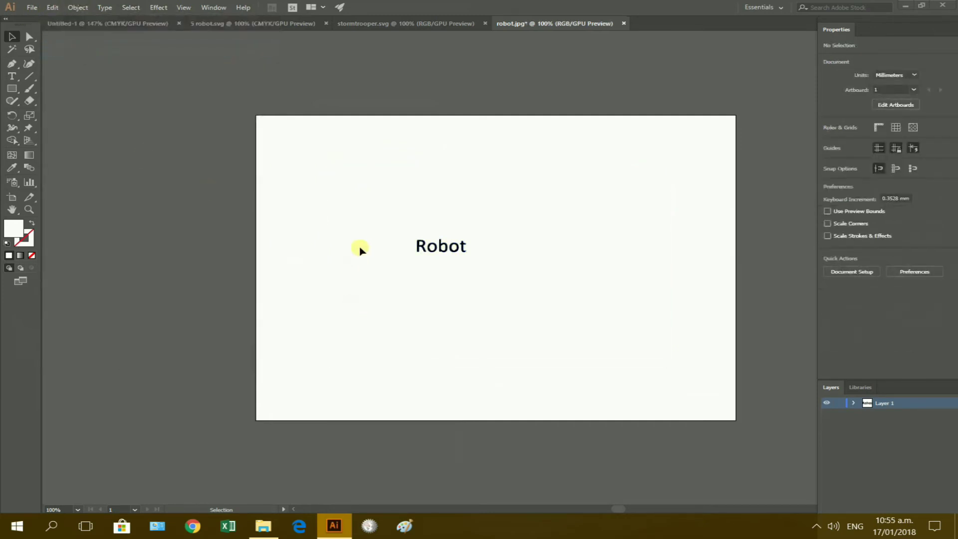
# - Export the Robot lettering as a PNG named robot.png in base images, with a transparent background
pyautogui.click(31, 8)
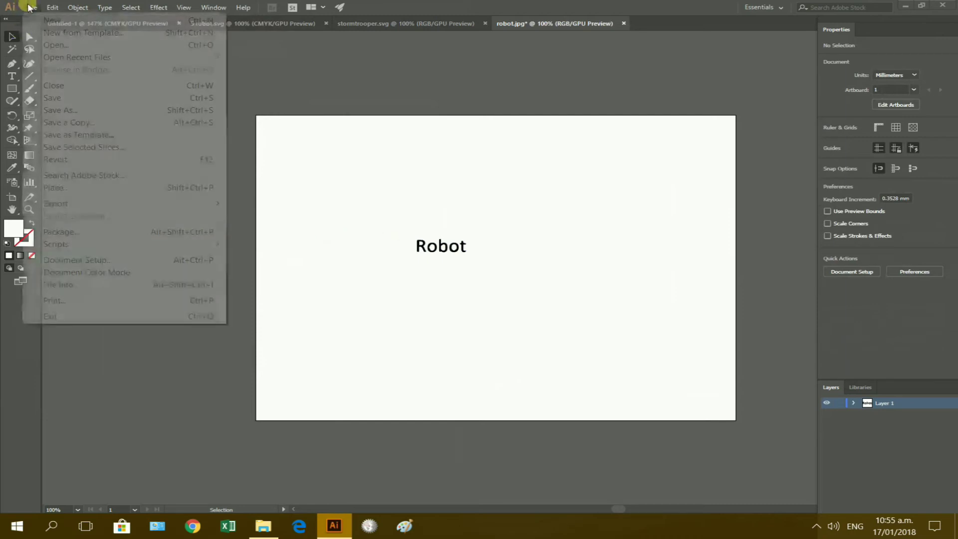
pyautogui.click(65, 203)
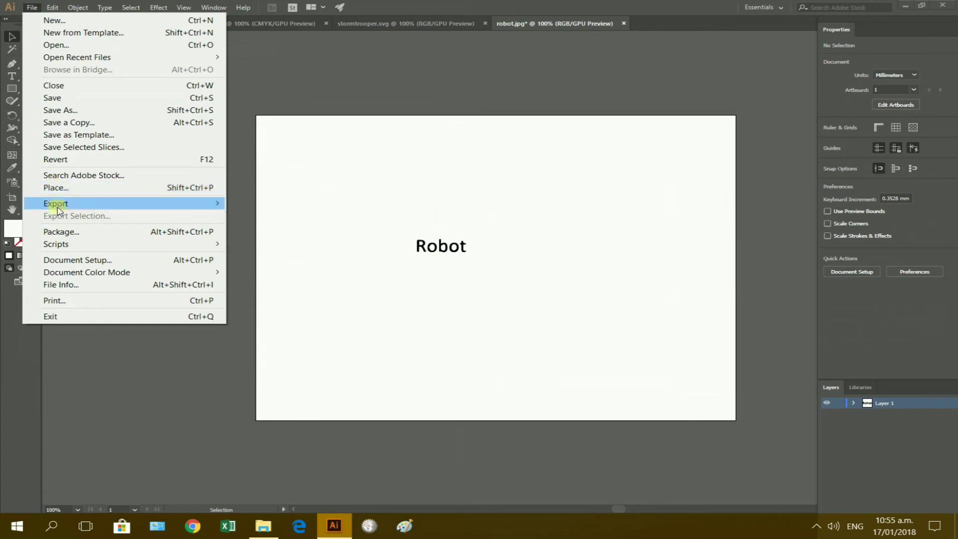
pyautogui.moveTo(62, 203)
pyautogui.click(258, 216)
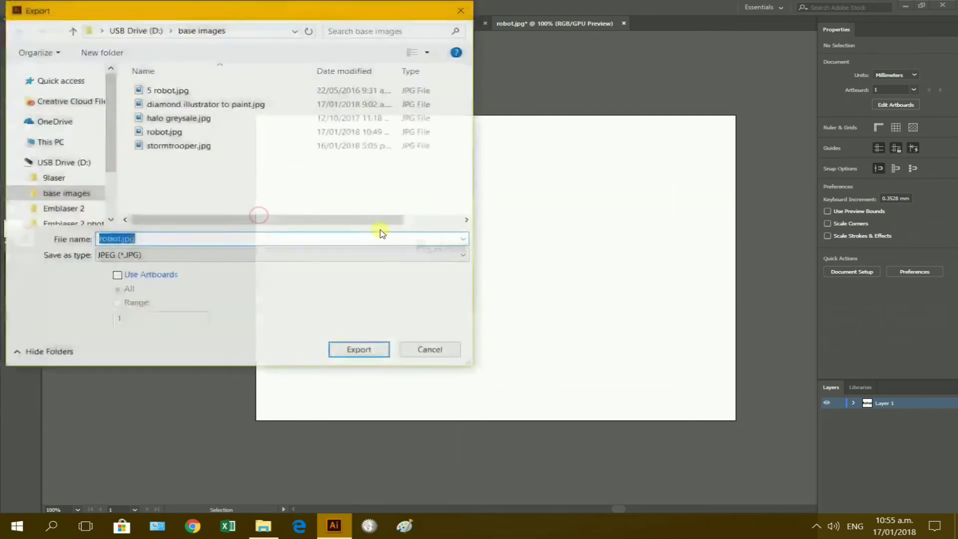
pyautogui.click(464, 255)
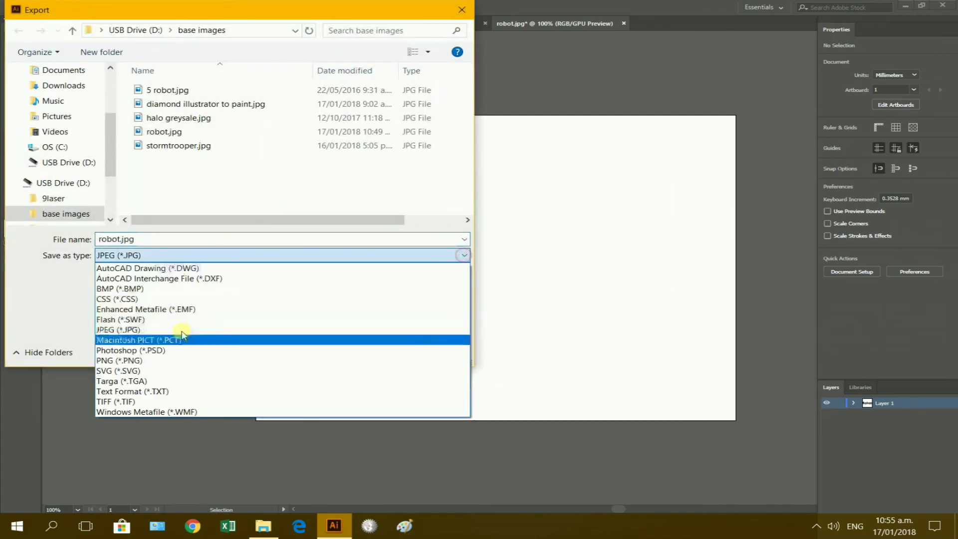
pyautogui.click(159, 360)
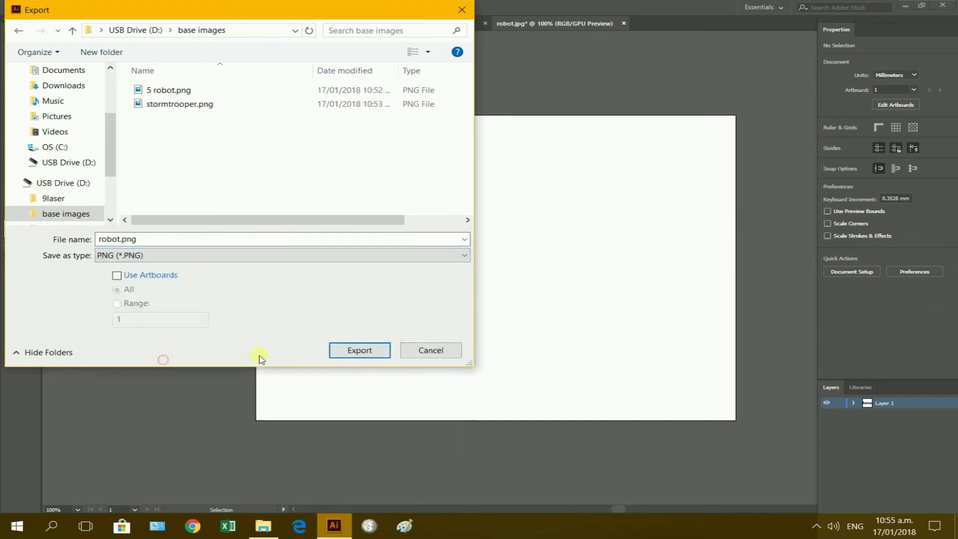
pyautogui.click(344, 355)
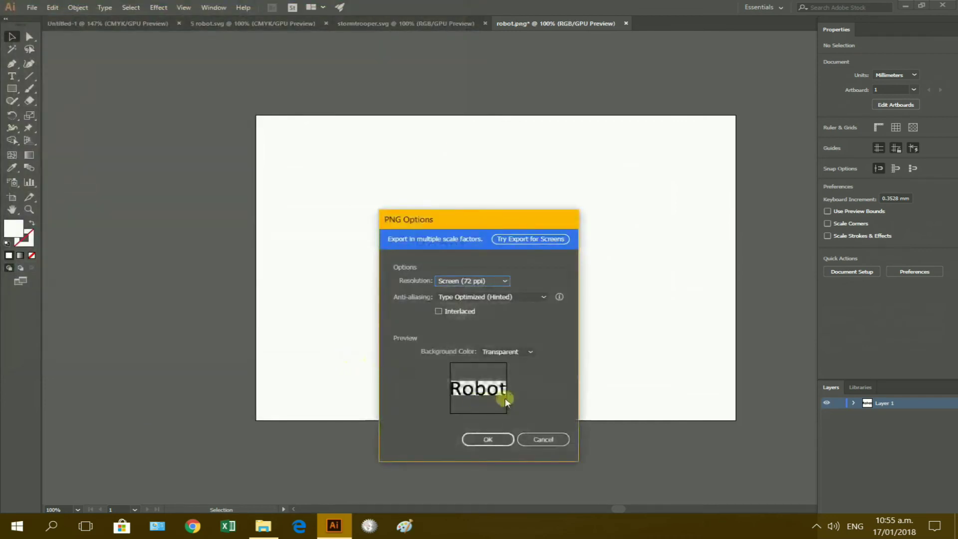
pyautogui.click(489, 440)
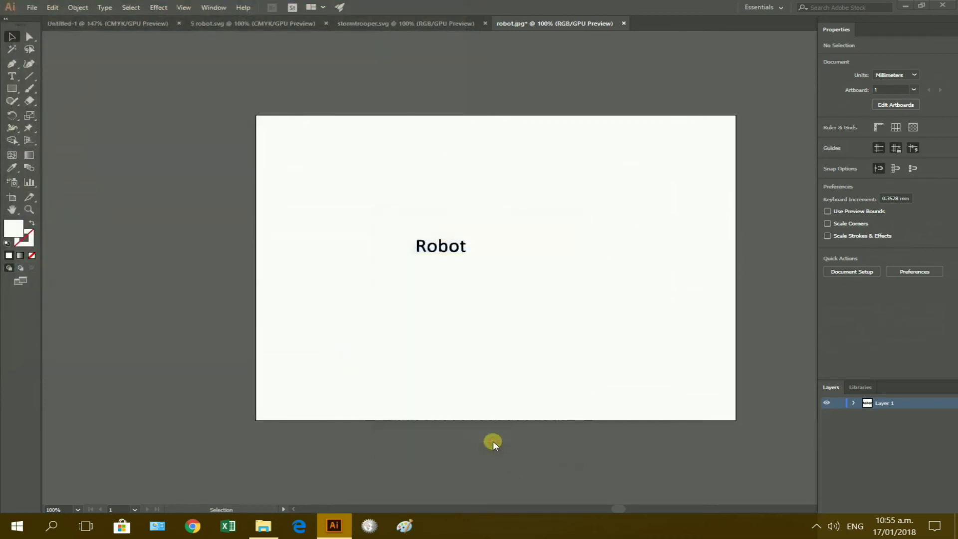
# - Save the Robot document as robot.svg in SVG format, confirming the SVG 1.1 options
pyautogui.click(30, 7)
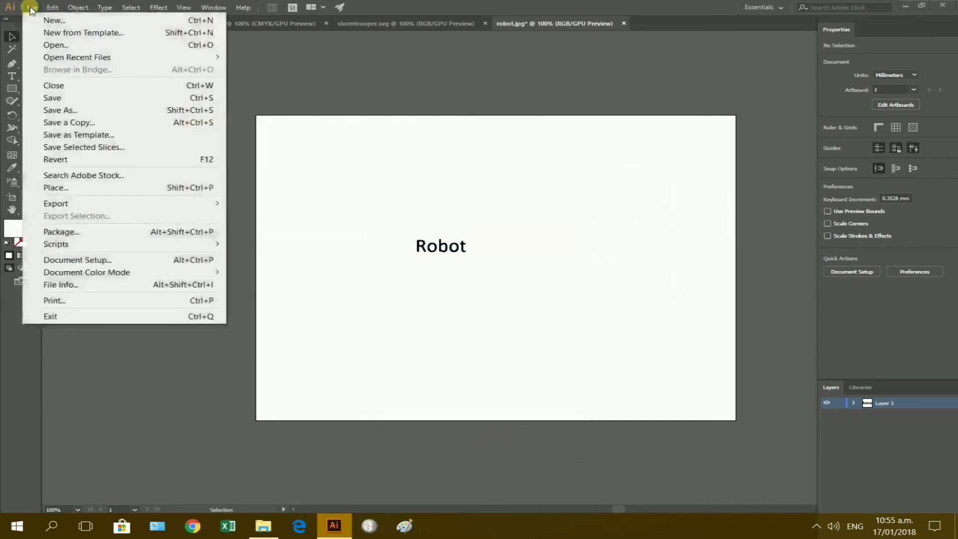
pyautogui.click(58, 110)
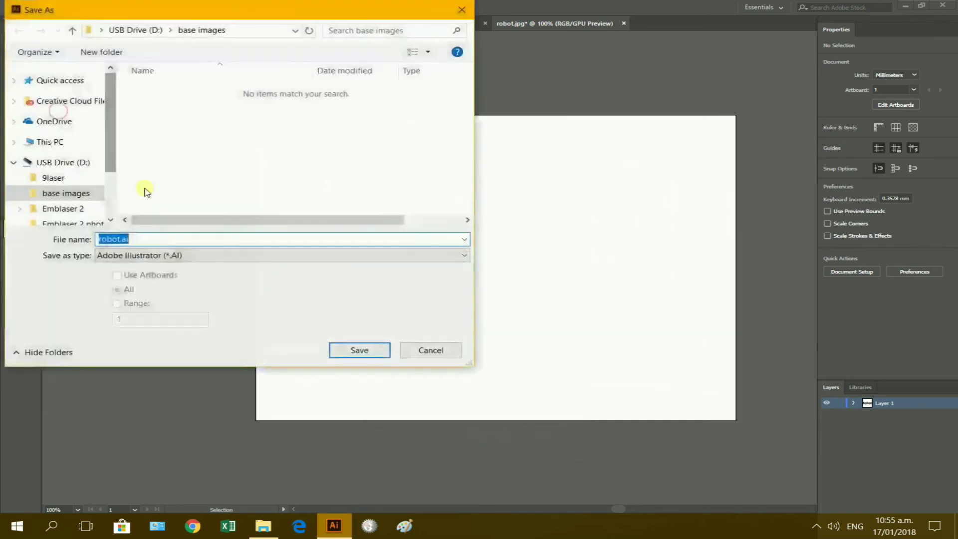
pyautogui.click(465, 257)
pyautogui.click(254, 312)
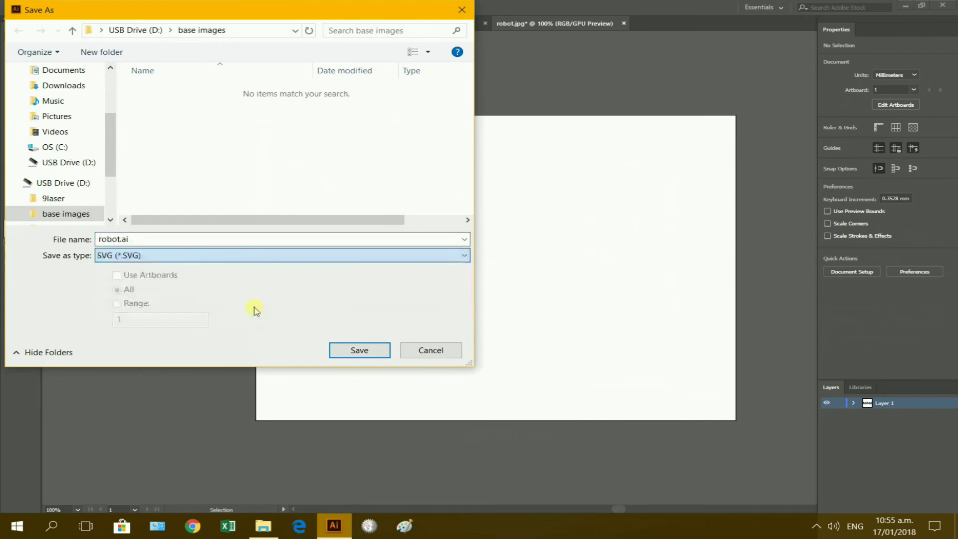
pyautogui.click(361, 351)
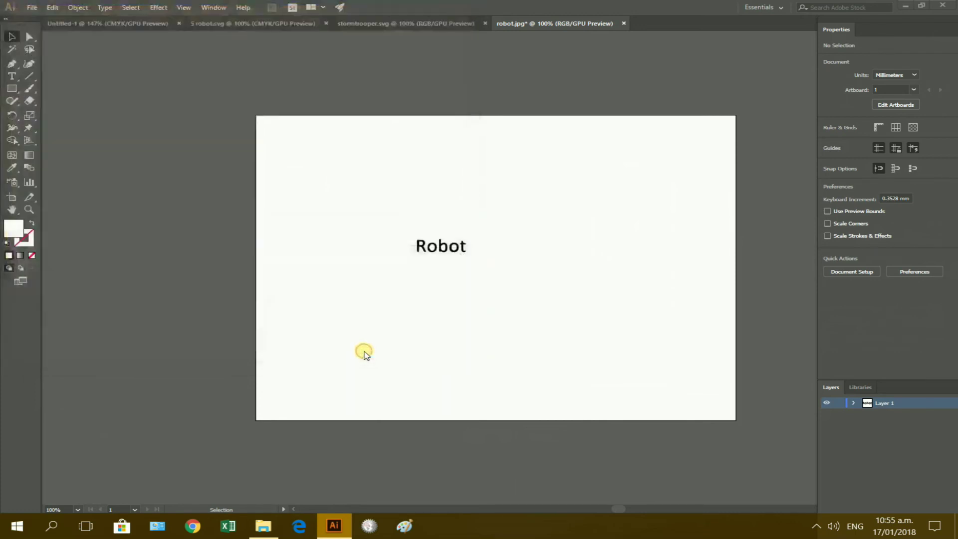
pyautogui.click(519, 314)
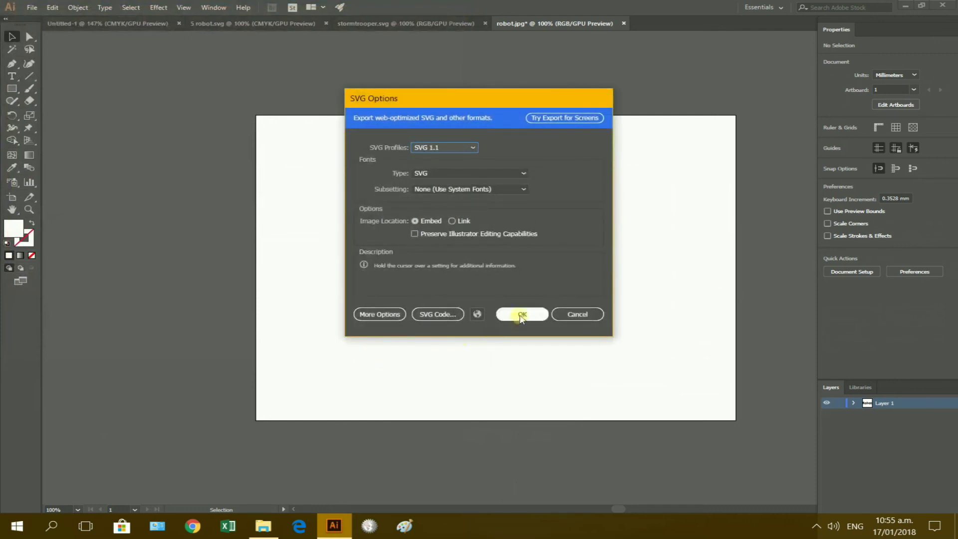